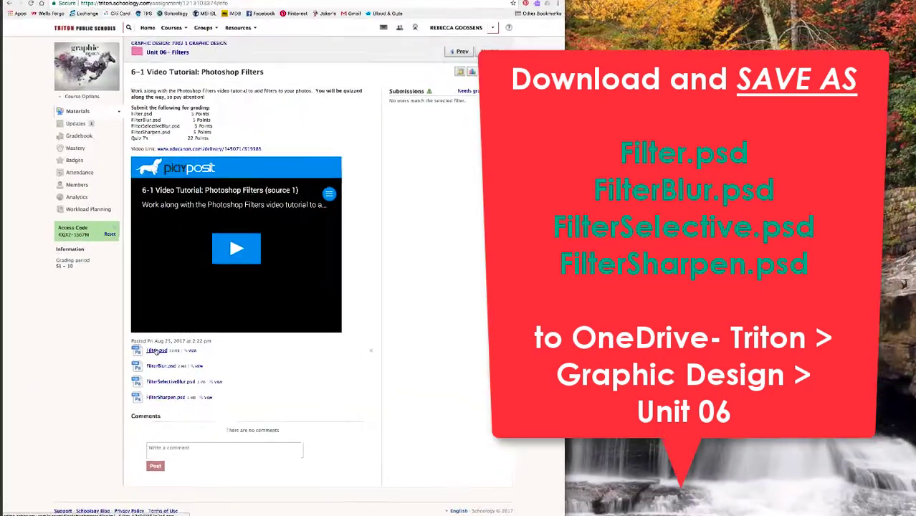
# - Save Filter.psd from the assignment's attachments to OneDrive - Triton > Graphic Design > Unit 06
pyautogui.rightClick(148, 356)
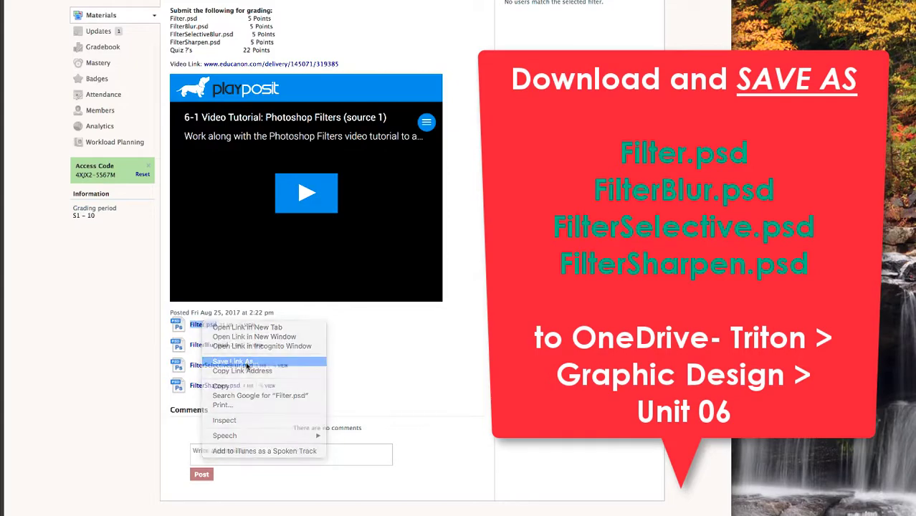
pyautogui.click(247, 362)
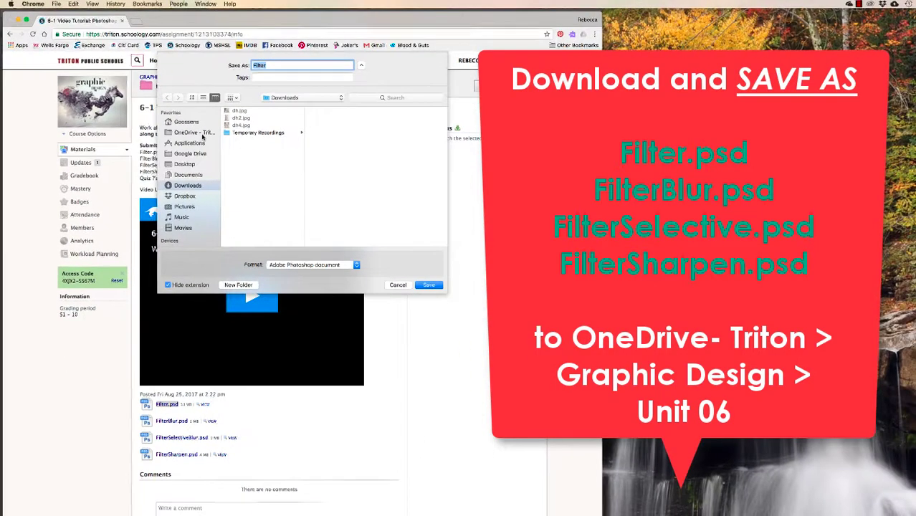
pyautogui.click(203, 134)
pyautogui.click(250, 119)
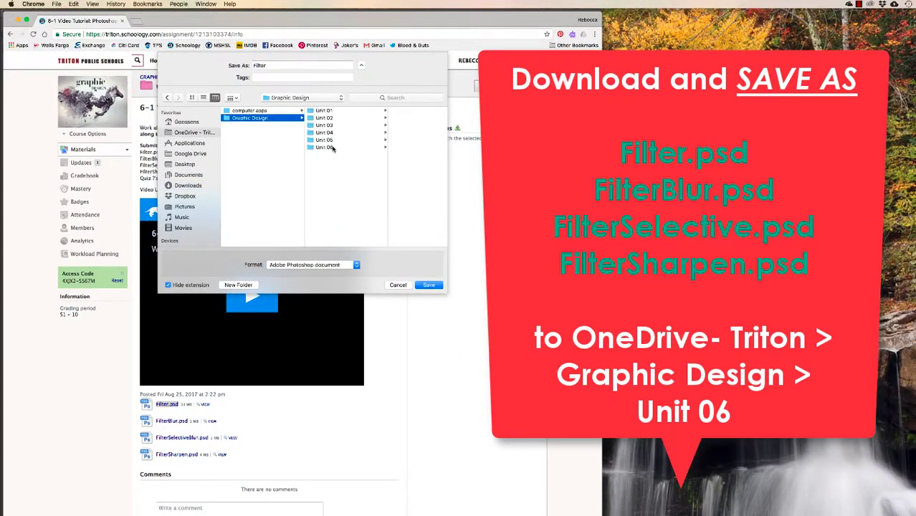
pyautogui.click(331, 147)
pyautogui.click(428, 287)
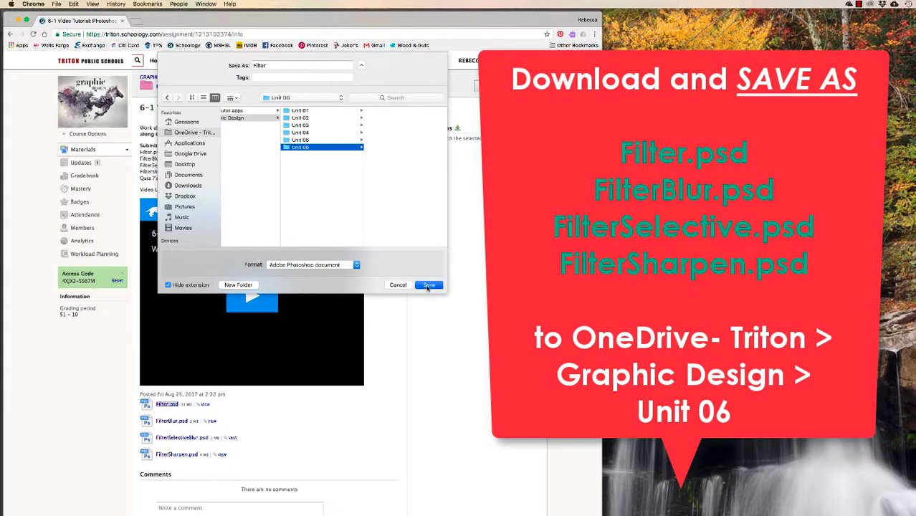
# - Save FilterBlur.psd, FilterSelectiveBlur.psd and FilterSharpen.psd from the attachments into the same Unit 06 folder
pyautogui.rightClick(176, 421)
pyautogui.click(210, 451)
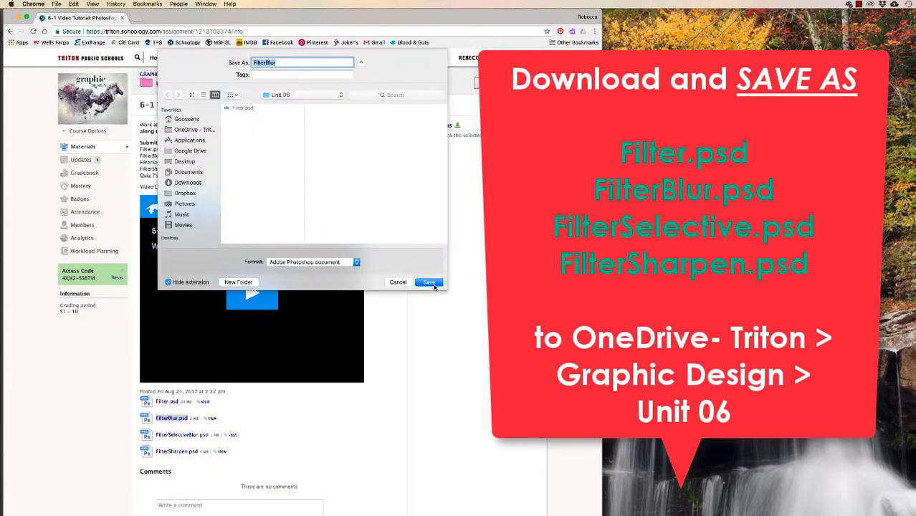
pyautogui.click(433, 284)
pyautogui.rightClick(188, 435)
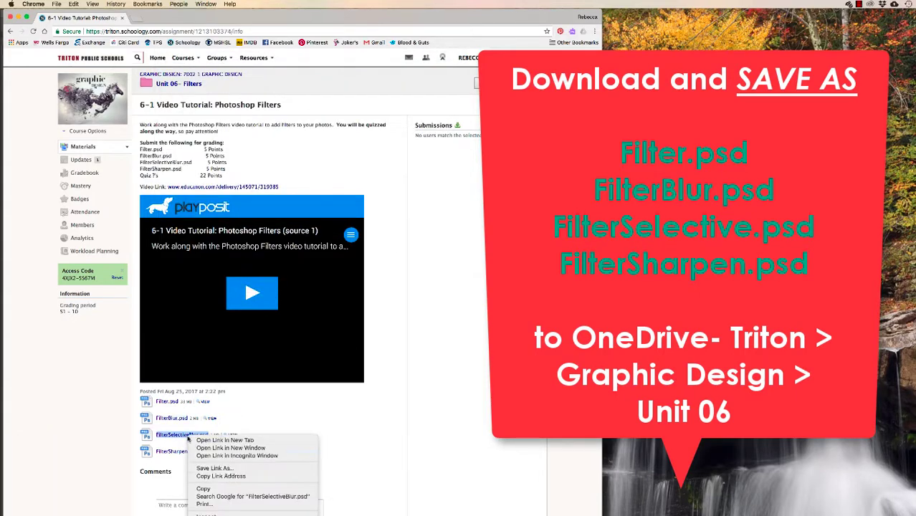
pyautogui.click(215, 469)
pyautogui.click(430, 282)
pyautogui.rightClick(177, 452)
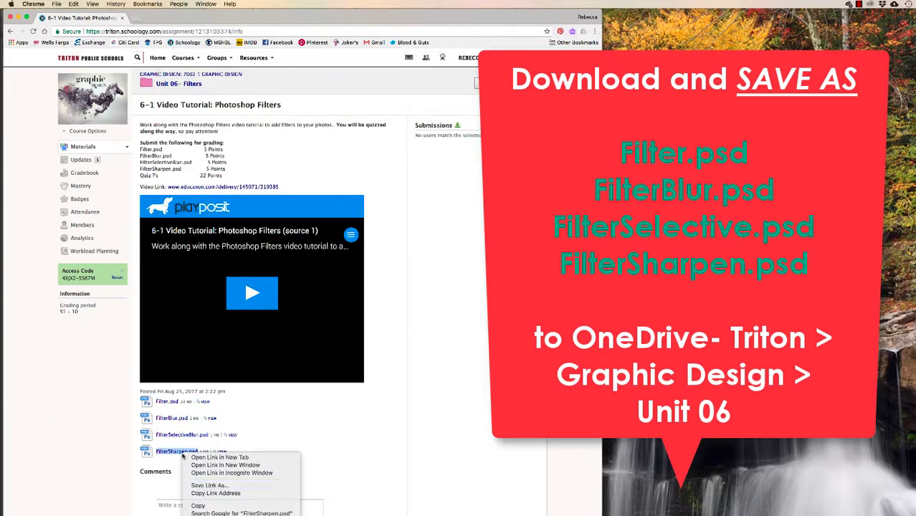
pyautogui.click(208, 484)
pyautogui.click(425, 283)
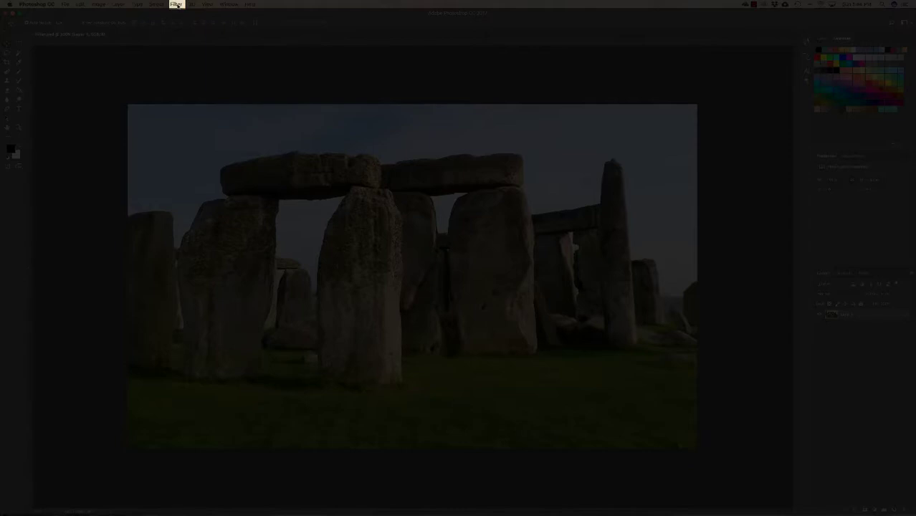
# - Convert the Stonehenge photo's Layer 1 for smart filters so its filters remain editable
pyautogui.click(177, 5)
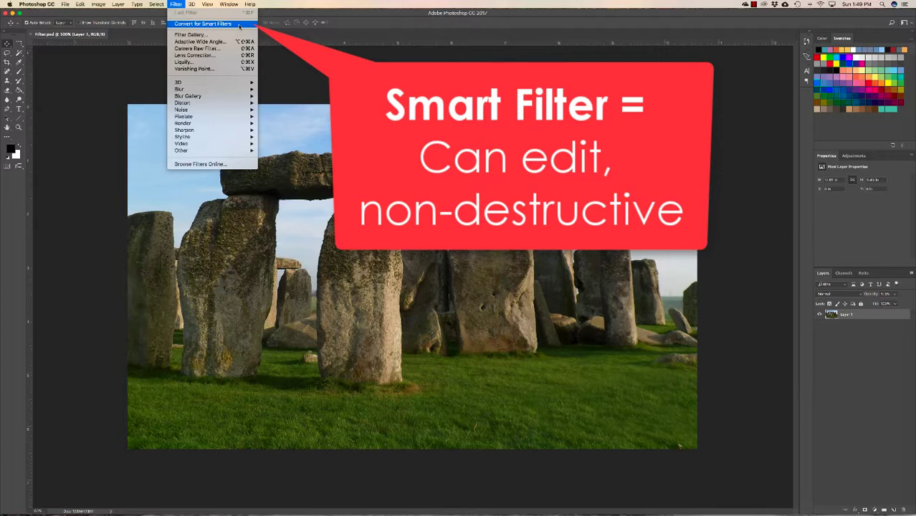
pyautogui.click(240, 26)
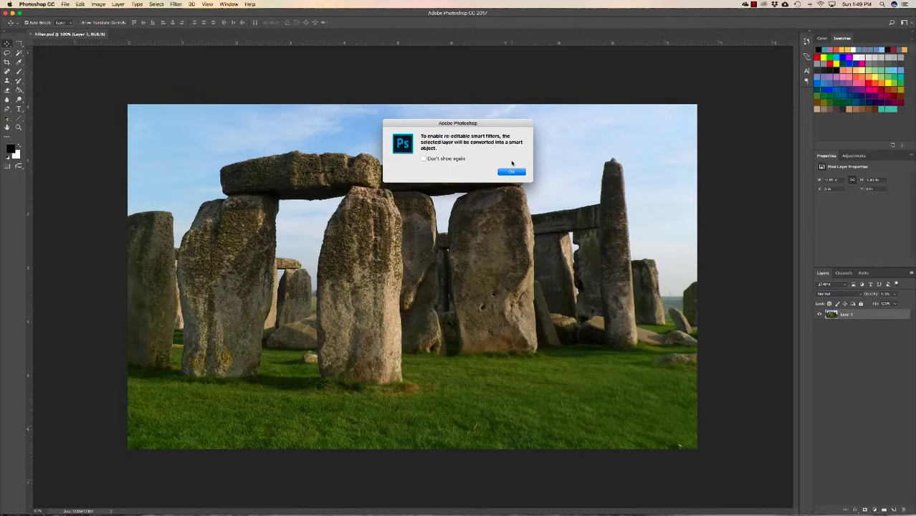
pyautogui.click(510, 173)
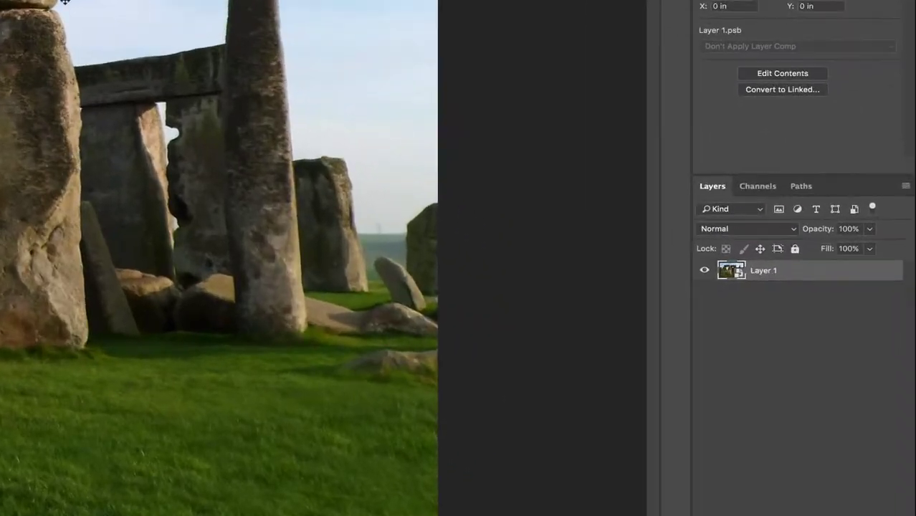
pyautogui.moveTo(736, 274); pyautogui.dragTo(739, 281)
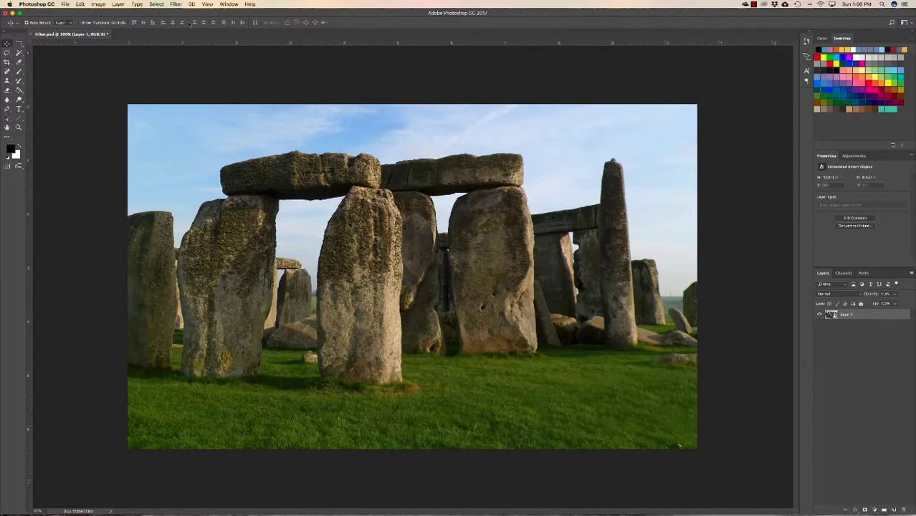
# - Open the Filter Gallery for the Stonehenge smart object layer
pyautogui.click(176, 4)
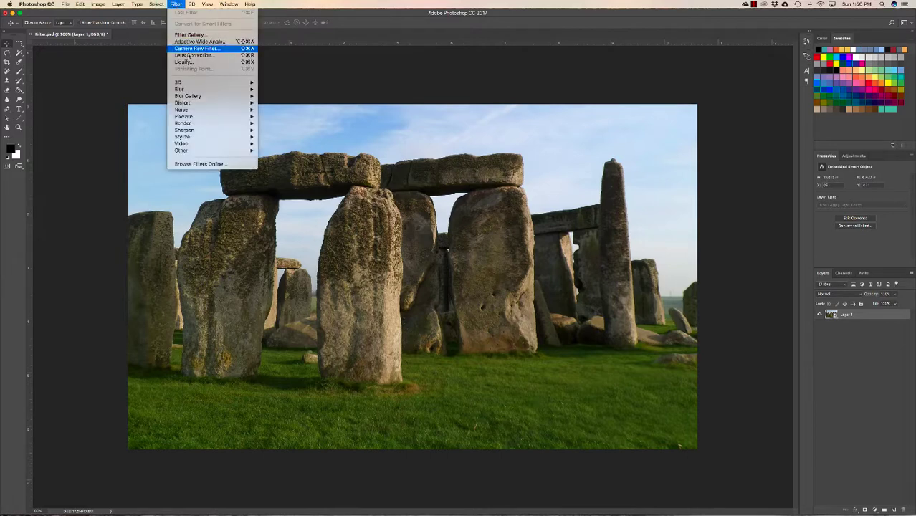
pyautogui.moveTo(205, 92)
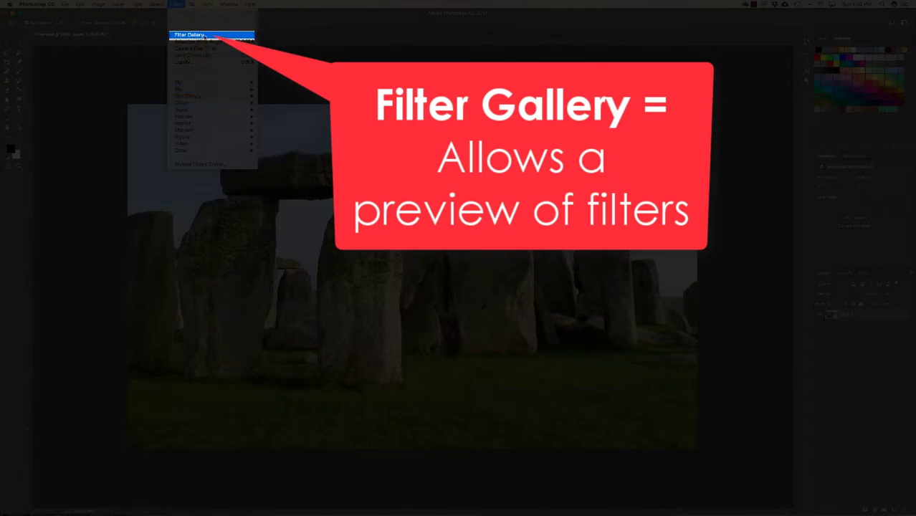
pyautogui.click(203, 35)
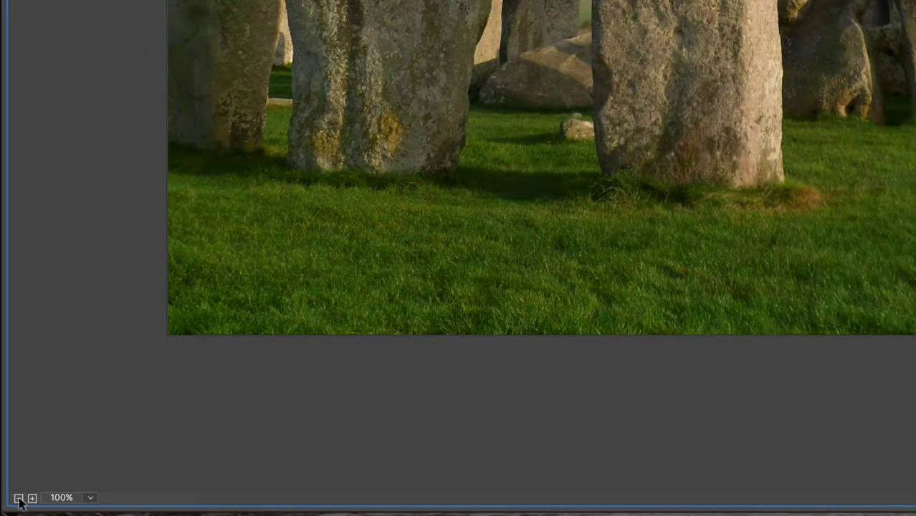
# - Try the filter preview's zoom by going out to 50%, back to 100%, and fitting the image in view
pyautogui.click(18, 499)
pyautogui.click(18, 499)
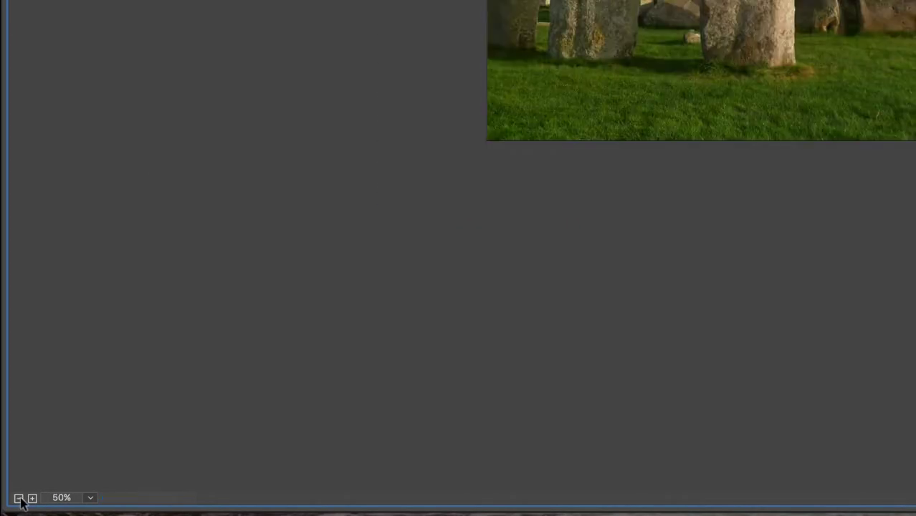
pyautogui.click(32, 499)
pyautogui.click(33, 499)
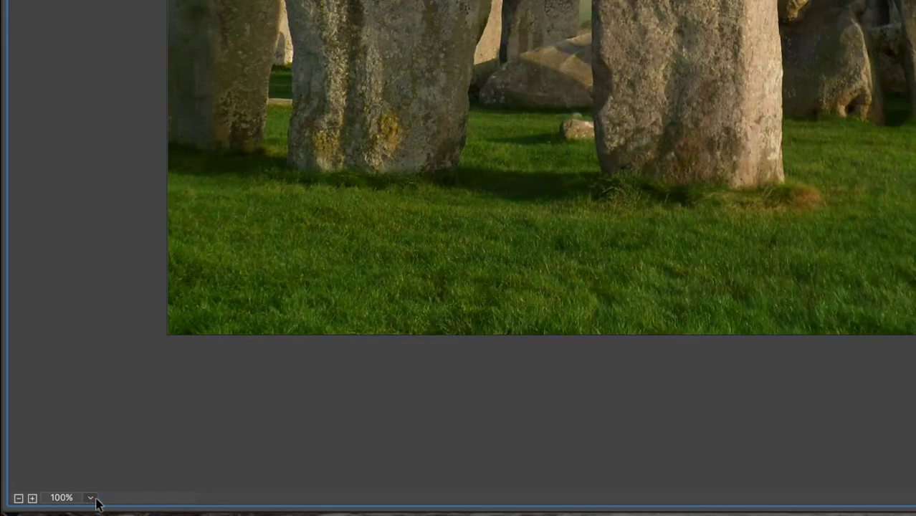
pyautogui.click(90, 499)
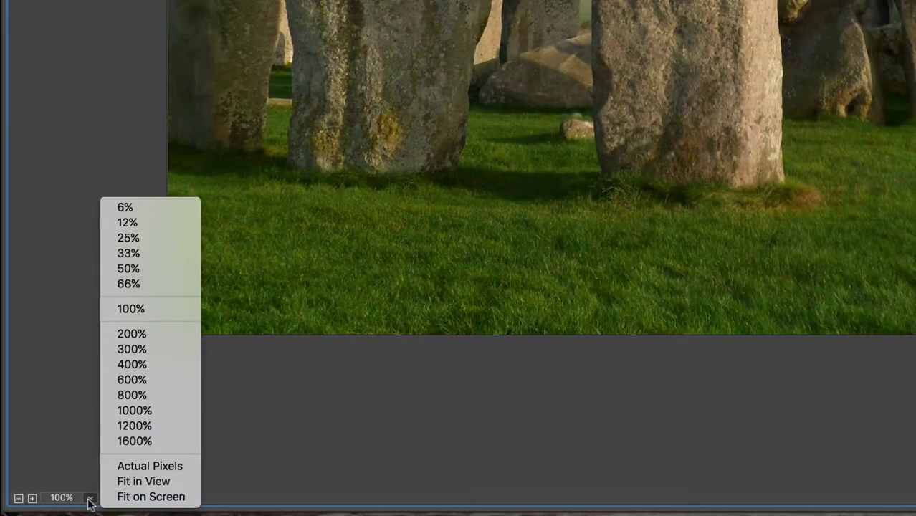
pyautogui.click(165, 487)
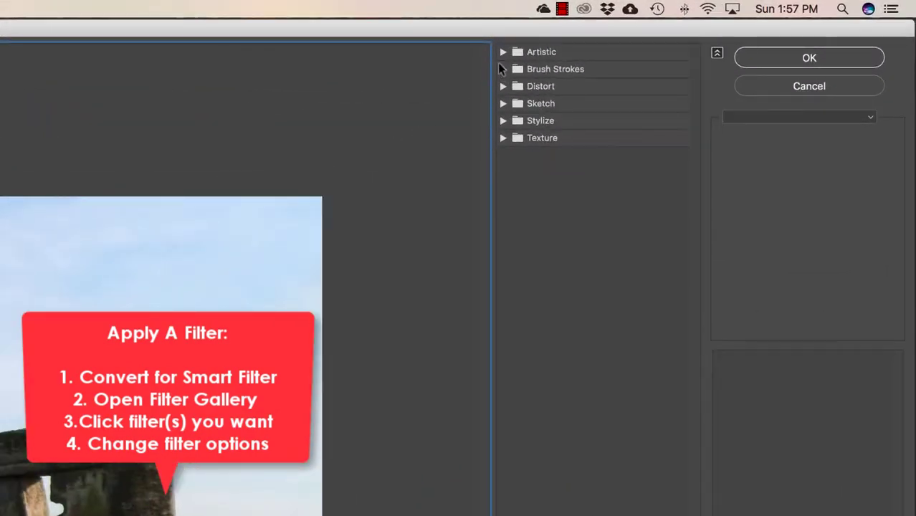
# - Expand all the filter categories: Artistic, Brush Strokes, Distort, Sketch, Stylize and Texture
pyautogui.click(503, 52)
pyautogui.click(503, 347)
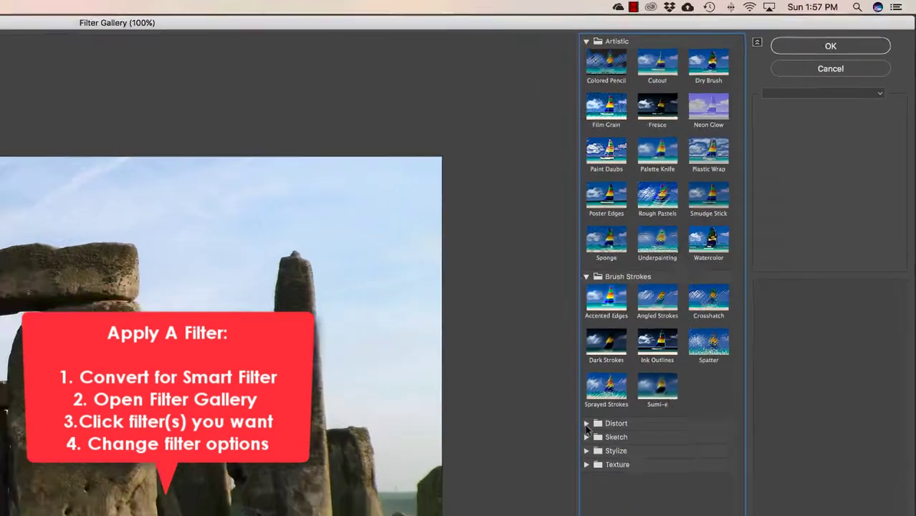
pyautogui.click(667, 316)
pyautogui.click(667, 358)
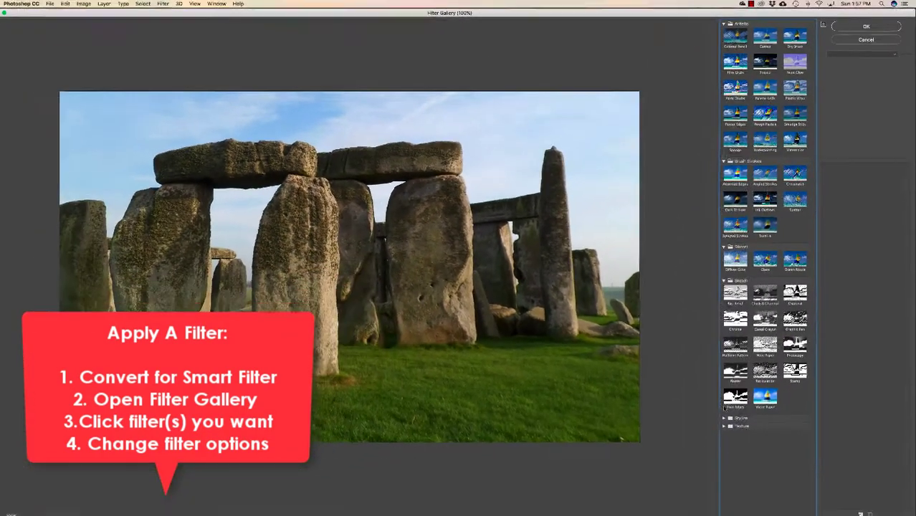
pyautogui.click(682, 507)
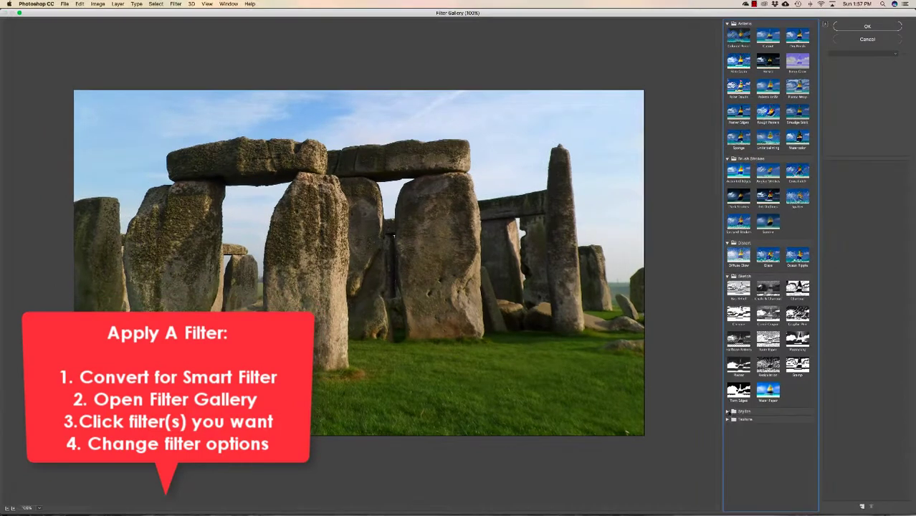
pyautogui.click(728, 445)
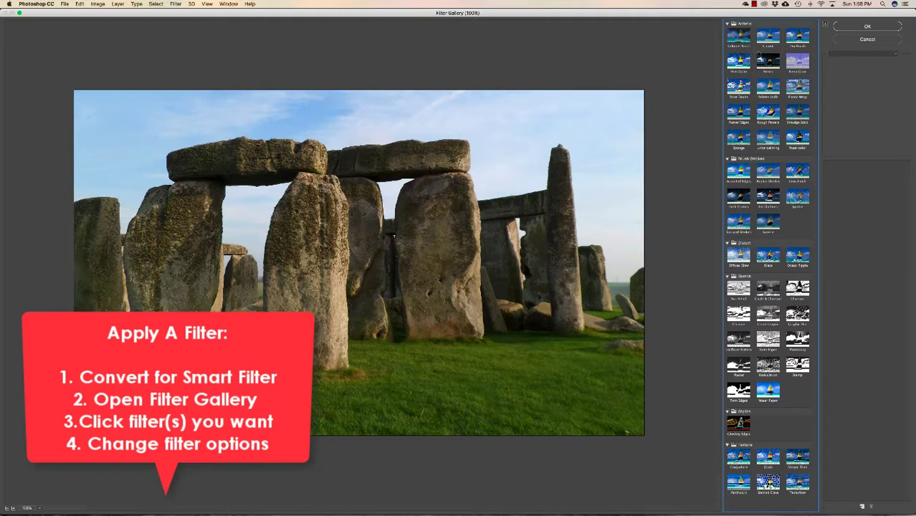
# - Preview the Poster Edges, Angled Strokes and Diffuse Glow filters on the photo
pyautogui.click(738, 113)
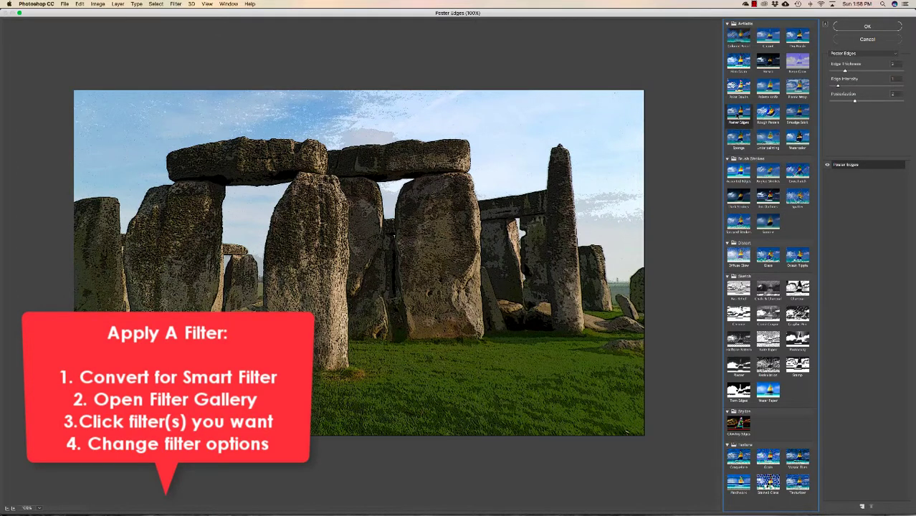
pyautogui.click(768, 172)
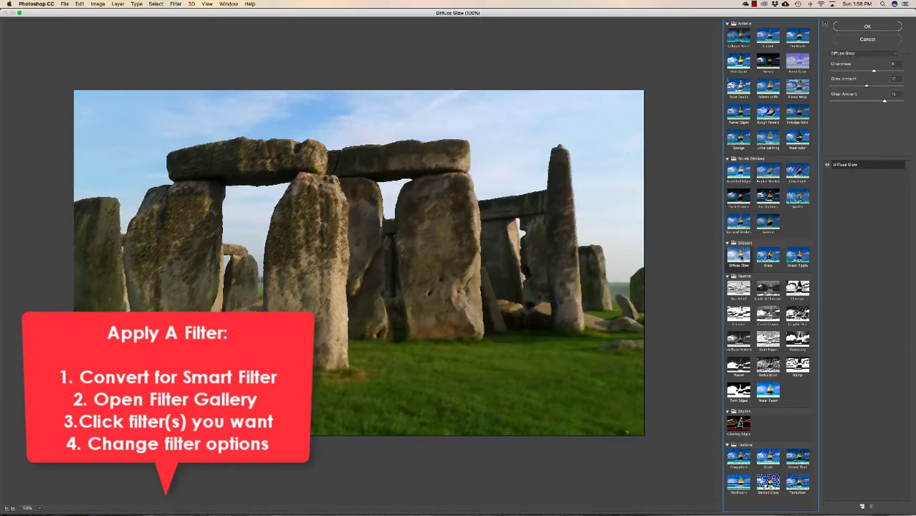
pyautogui.click(739, 255)
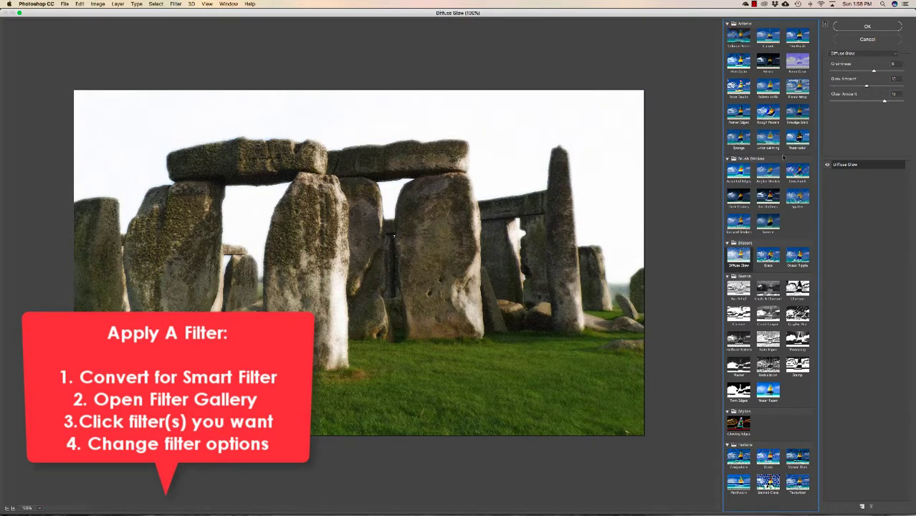
# - Try the Film Grain filter with a lower grain amount and the Fresco filter with Texture set to 2
pyautogui.click(736, 63)
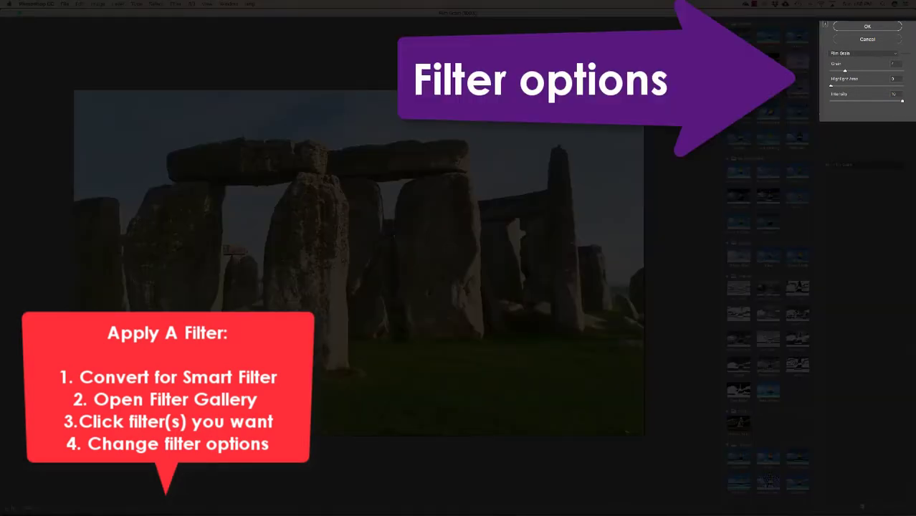
pyautogui.moveTo(845, 71)
pyautogui.mouseDown()
pyautogui.moveTo(883, 74)
pyautogui.moveTo(839, 72)
pyautogui.mouseUp()
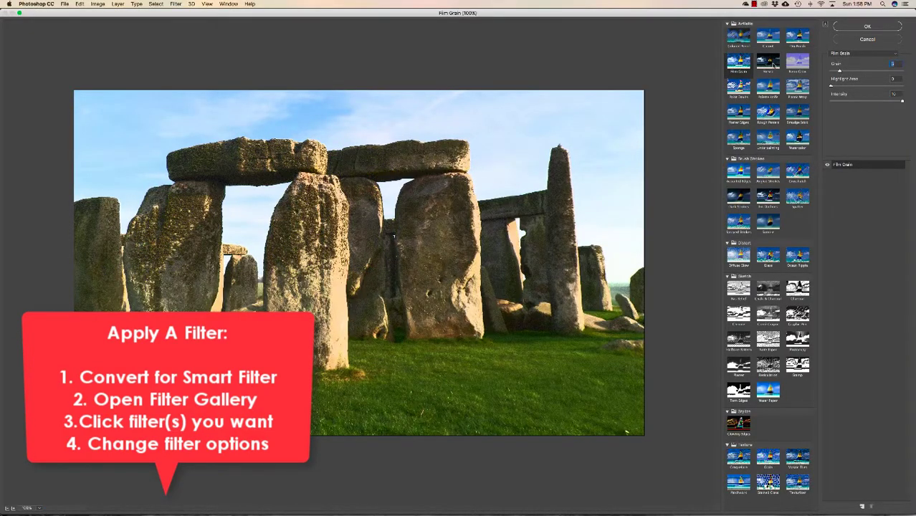
pyautogui.click(769, 62)
pyautogui.moveTo(830, 101); pyautogui.dragTo(875, 106)
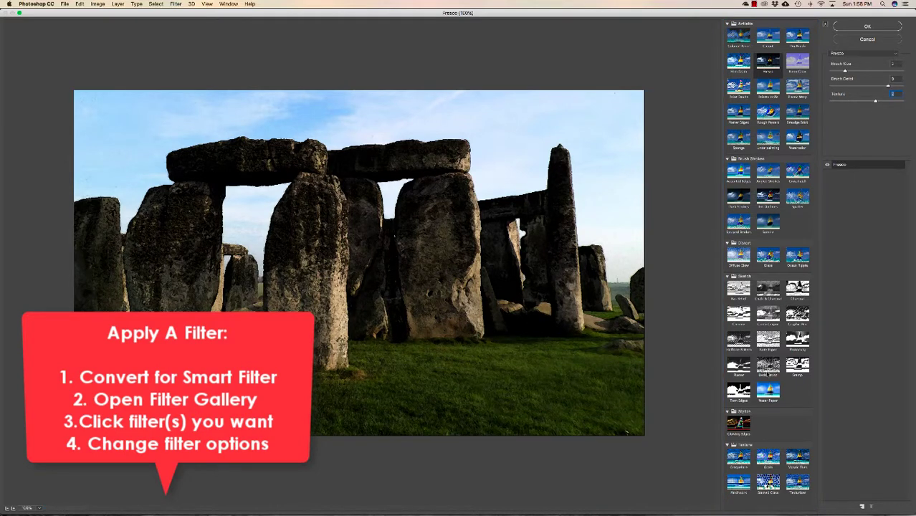
# - Preview the Plaster sketch filter and replace it with the Glass distort filter
pyautogui.click(739, 366)
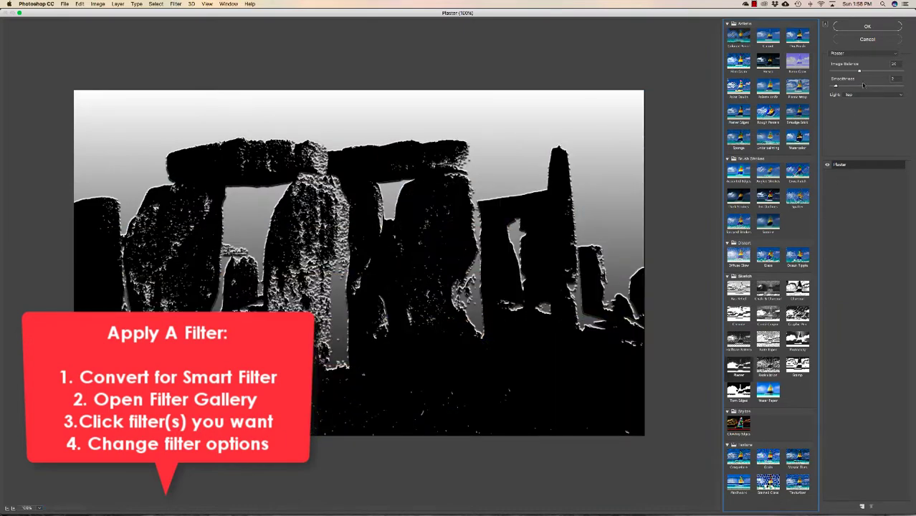
pyautogui.click(768, 256)
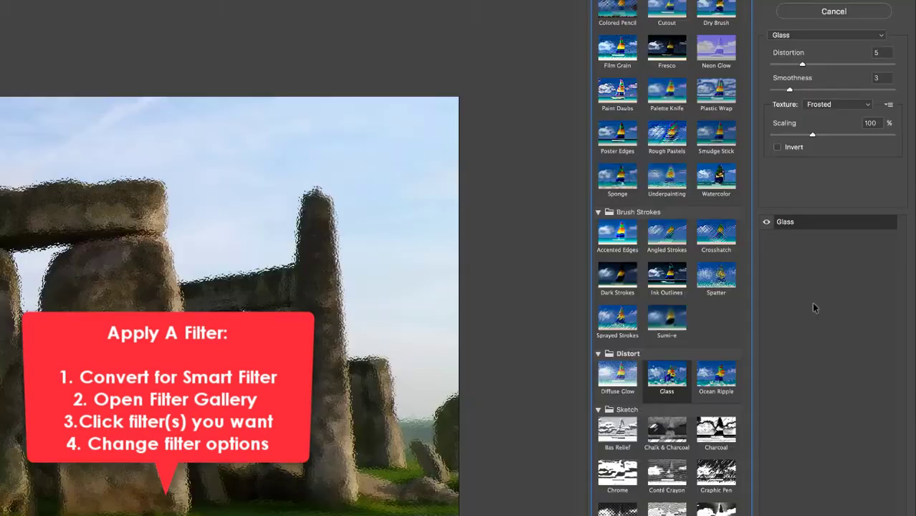
pyautogui.click(814, 307)
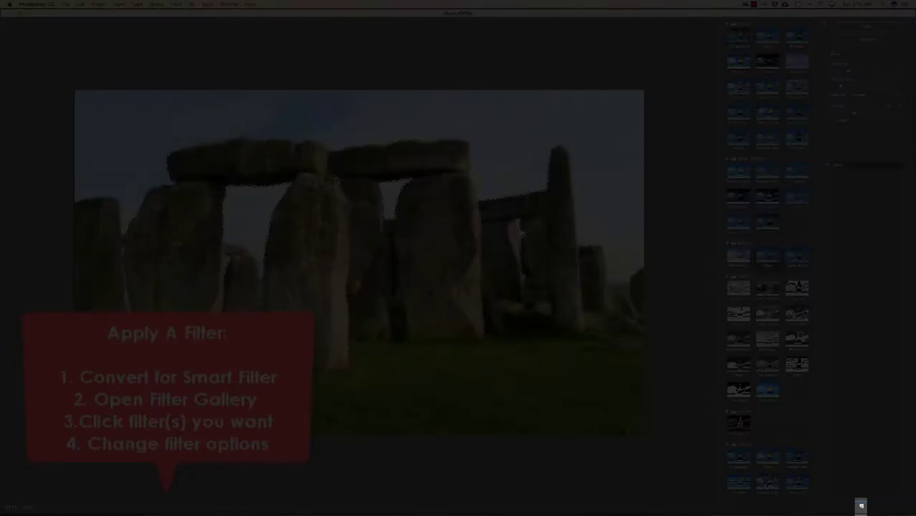
# - Add a second effect layer above Glass using the Paint Daubs filter with Brush Size 6
pyautogui.click(862, 507)
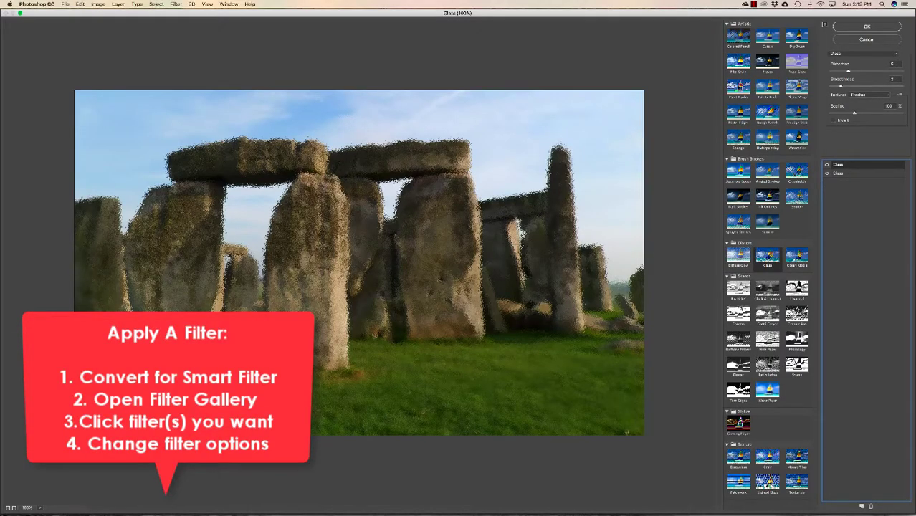
pyautogui.click(739, 86)
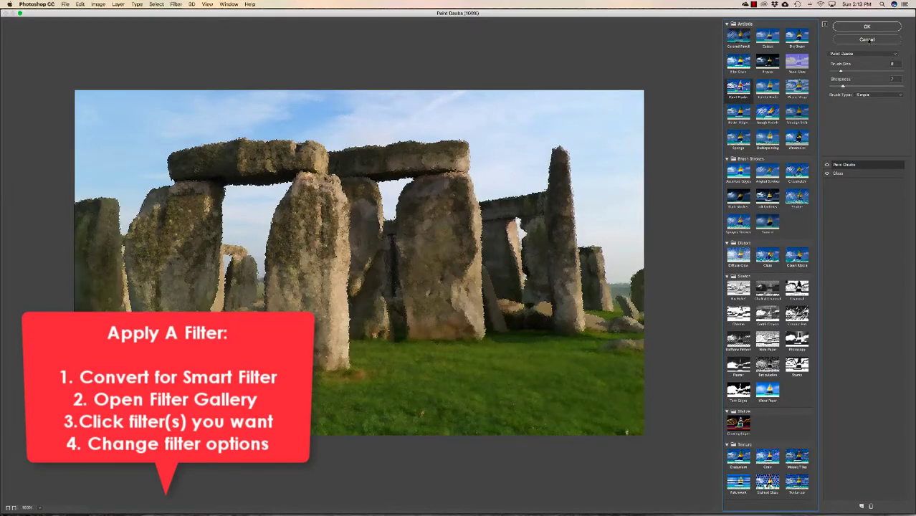
pyautogui.moveTo(841, 71); pyautogui.dragTo(837, 72)
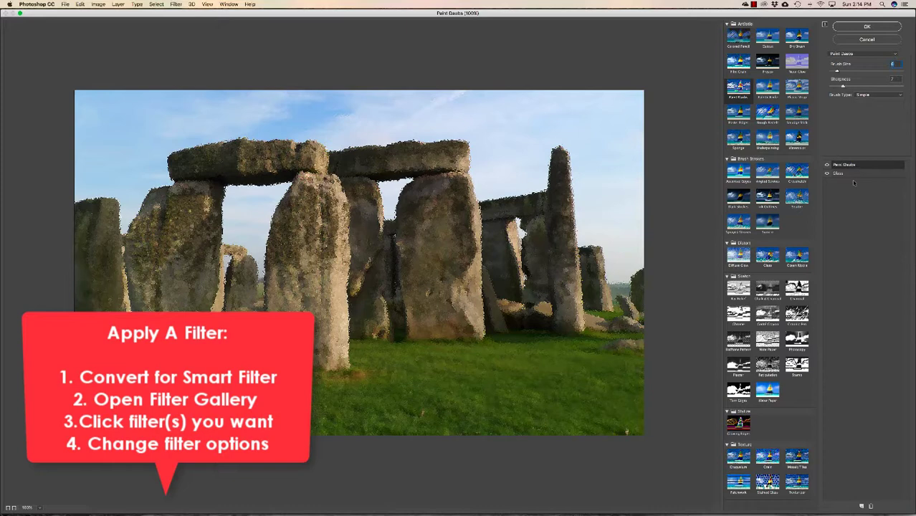
# - Apply the Glass and Paint Daubs filters, and toggle the layer's smart filters off and back on to compare with the original photo
pyautogui.click(865, 27)
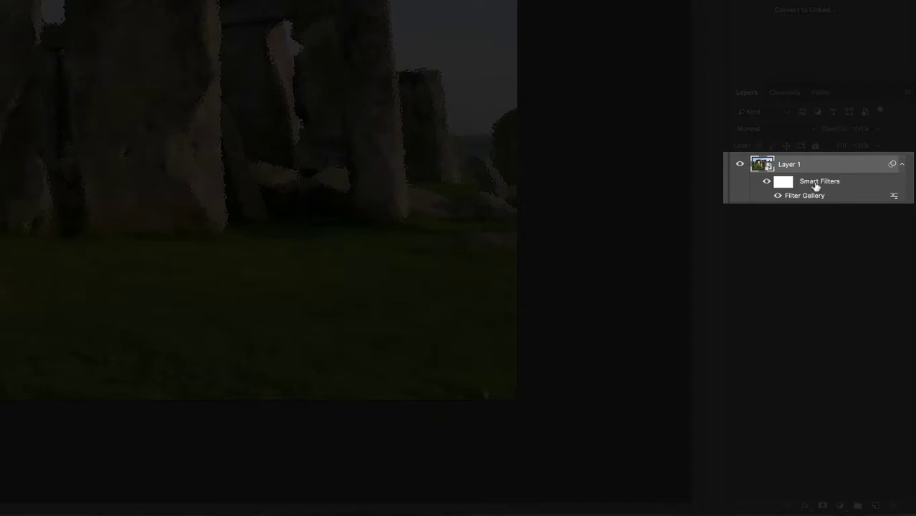
pyautogui.click(766, 184)
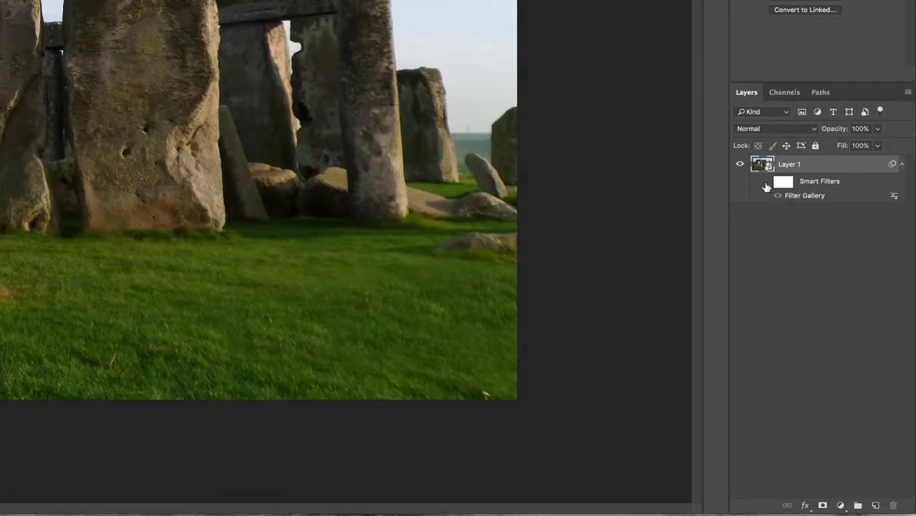
pyautogui.click(766, 185)
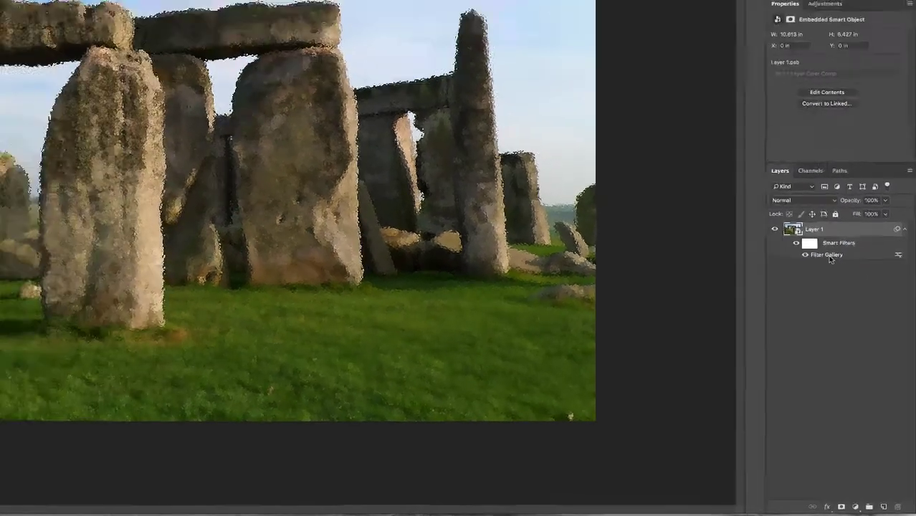
# - Reopen the applied Filter Gallery smart filter and replace its Paint Daubs effect with the Chalk & Charcoal sketch filter
pyautogui.doubleClick(807, 198)
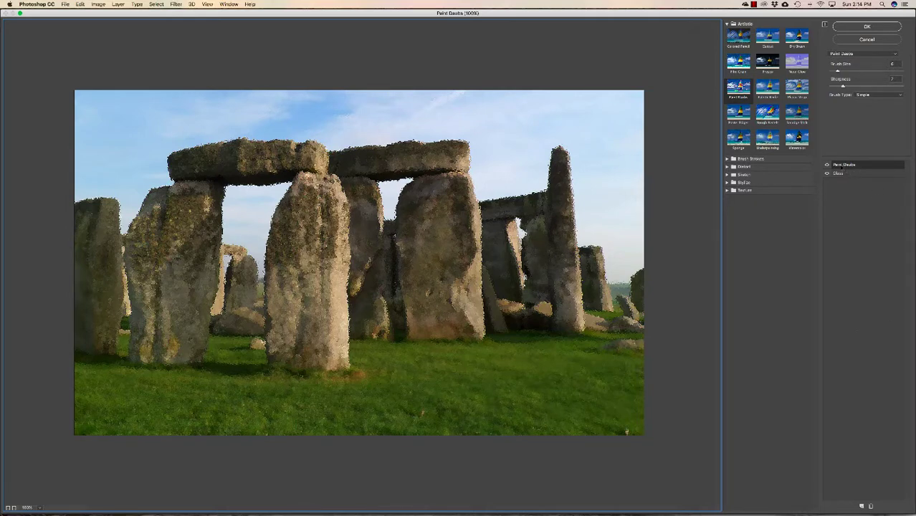
pyautogui.click(728, 174)
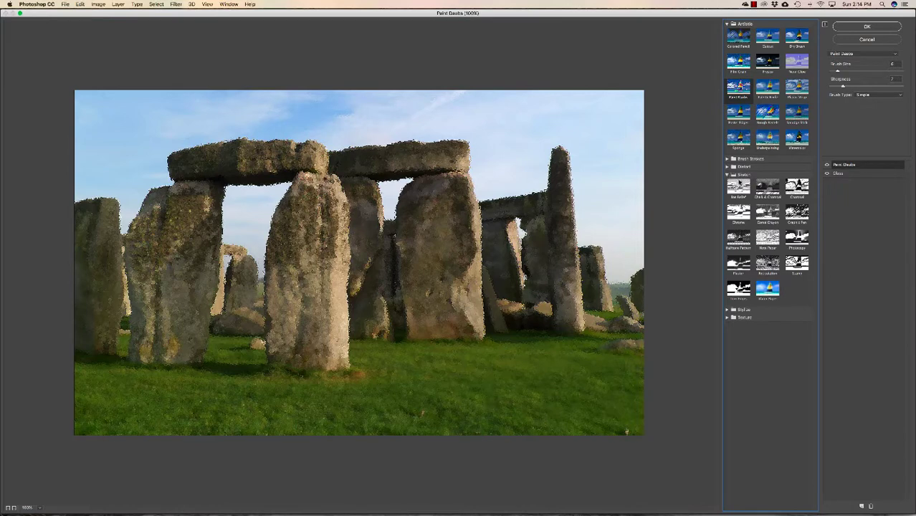
pyautogui.click(767, 188)
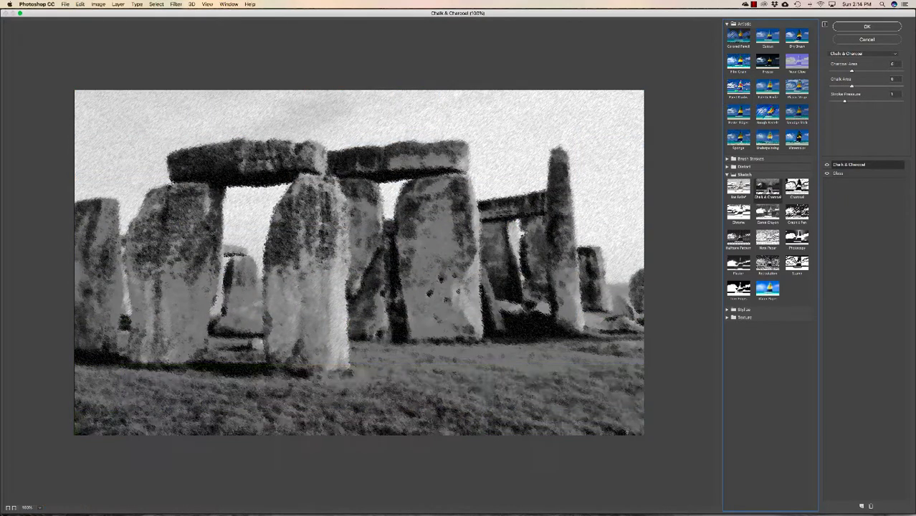
pyautogui.click(843, 27)
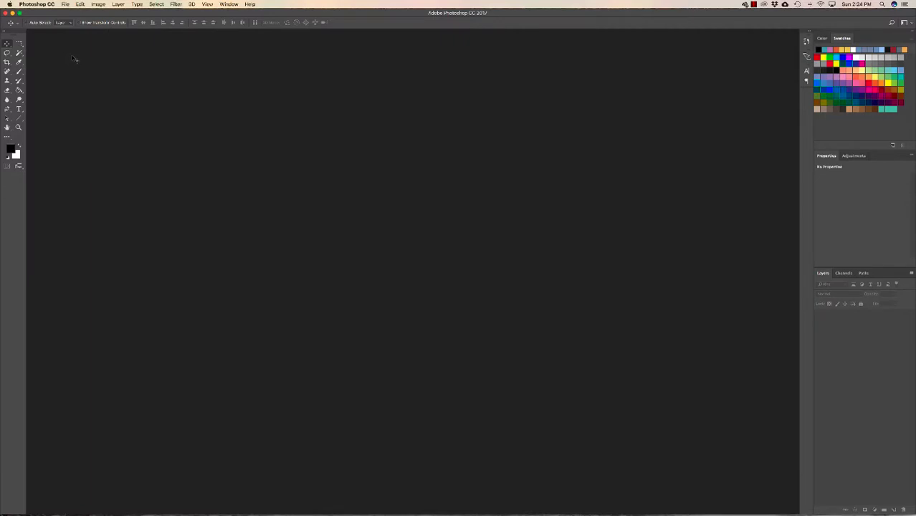
# - Open the car photo FilterBlur.psd from the Unit 06 folder
pyautogui.press('super+o')
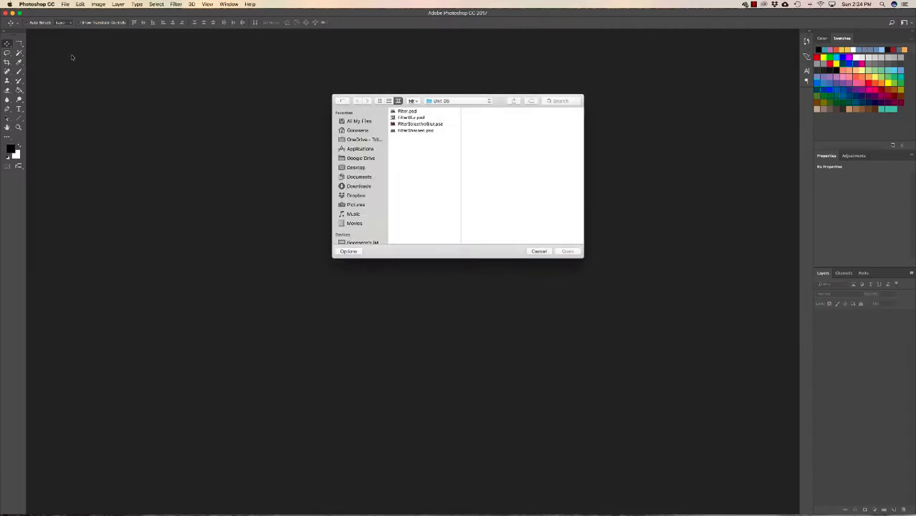
pyautogui.click(407, 117)
pyautogui.click(567, 252)
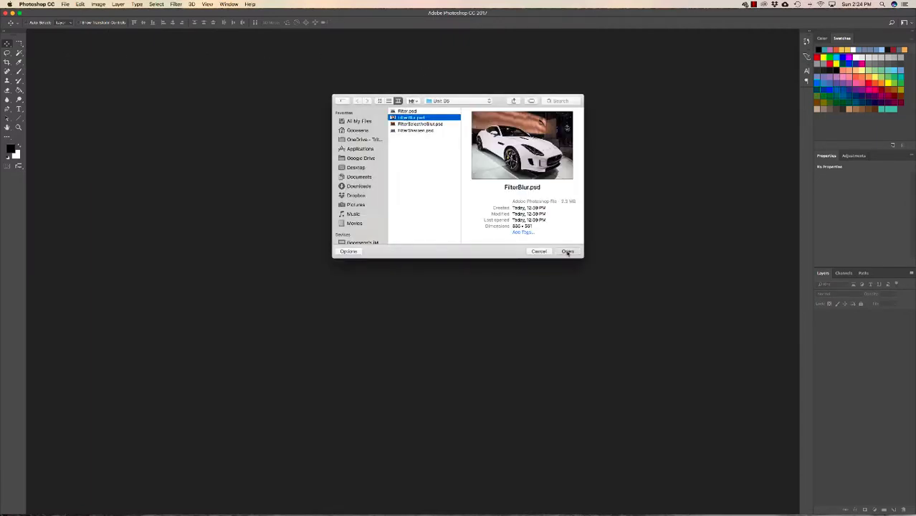
pyautogui.press('super+equal')
pyautogui.press('super+equal')
pyautogui.press('super+equal')
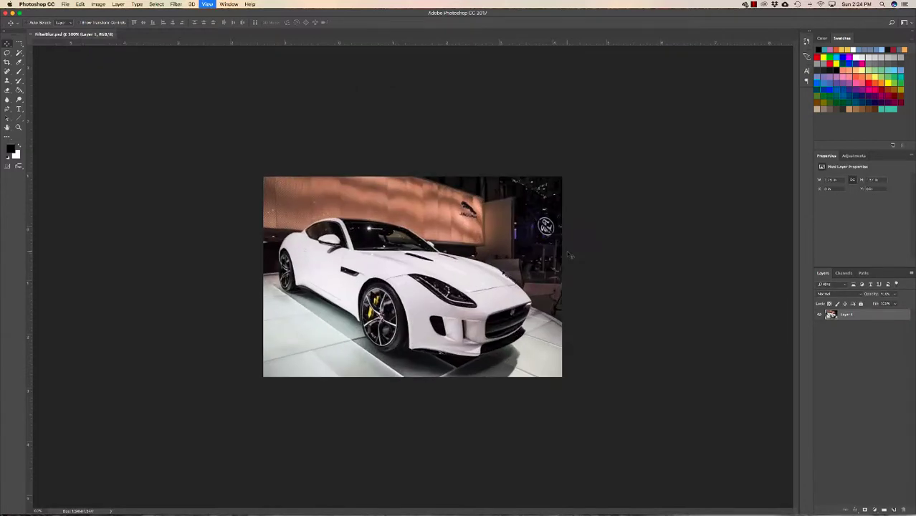
# - Convert the car photo layer for smart filters and select the background around the car with the Quick Selection tool
pyautogui.press('w')
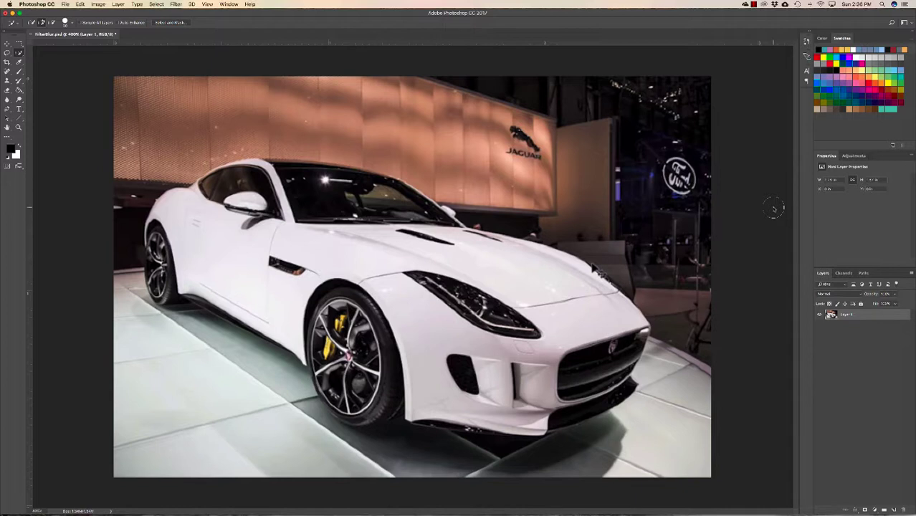
pyautogui.click(176, 4)
pyautogui.click(203, 23)
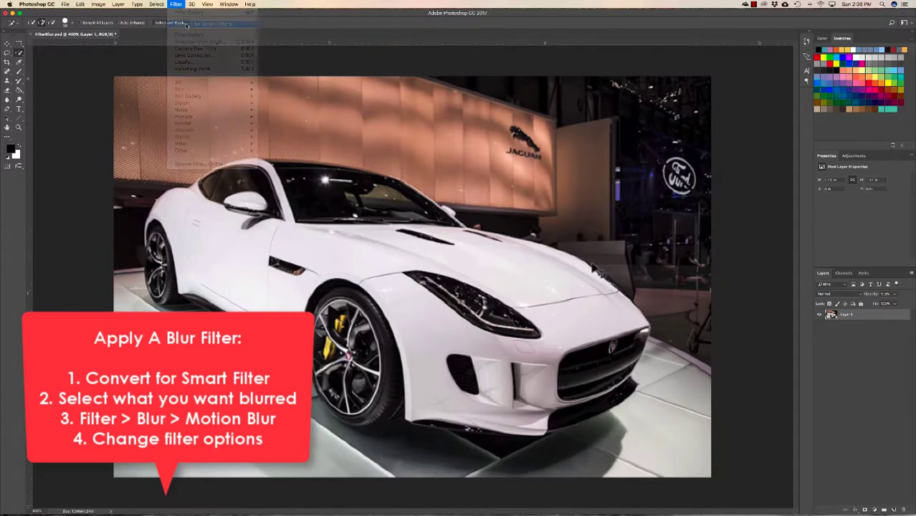
pyautogui.click(521, 172)
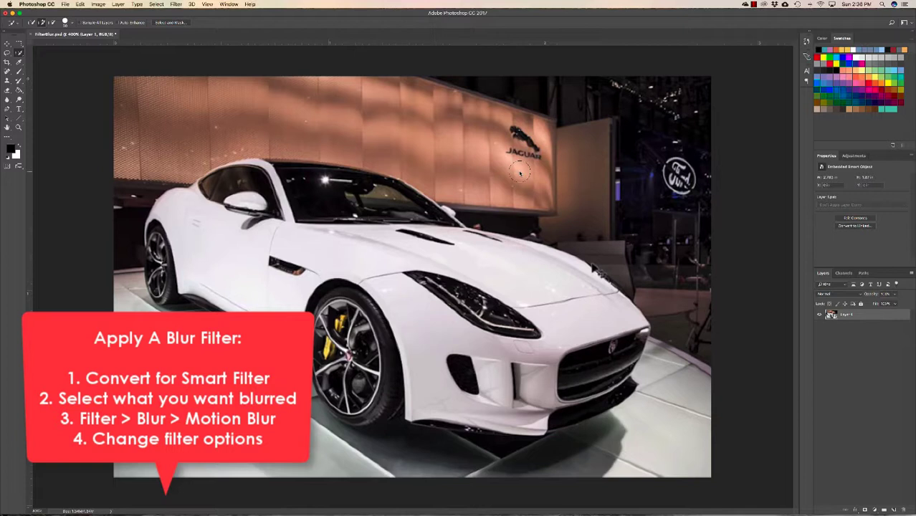
pyautogui.moveTo(193, 147)
pyautogui.mouseDown()
pyautogui.moveTo(165, 108)
pyautogui.moveTo(432, 113)
pyautogui.moveTo(628, 200)
pyautogui.moveTo(664, 229)
pyautogui.moveTo(697, 414)
pyautogui.moveTo(678, 423)
pyautogui.moveTo(362, 445)
pyautogui.mouseUp()
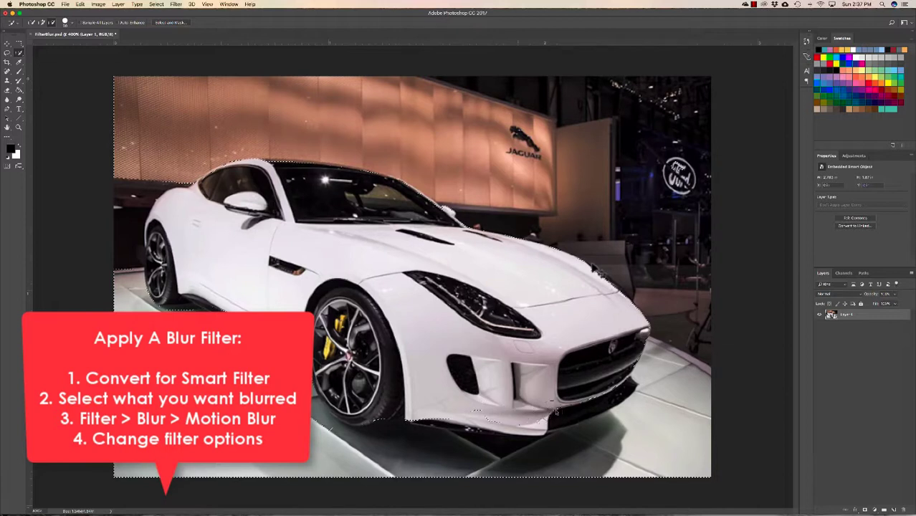
pyautogui.moveTo(541, 423); pyautogui.dragTo(434, 418)
# - Apply a Motion Blur to the selected background with Angle 0 and Distance 35 pixels, trying a few other angles and distances
pyautogui.click(175, 4)
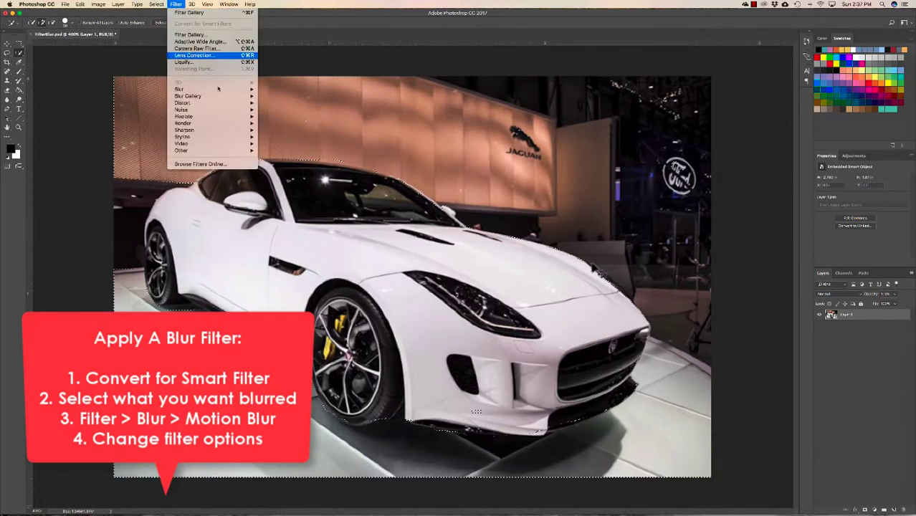
pyautogui.moveTo(243, 93)
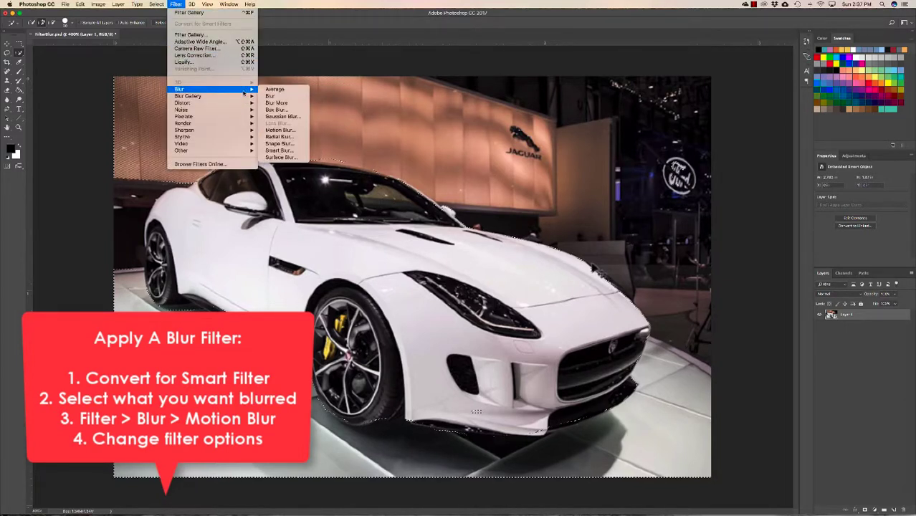
pyautogui.click(297, 131)
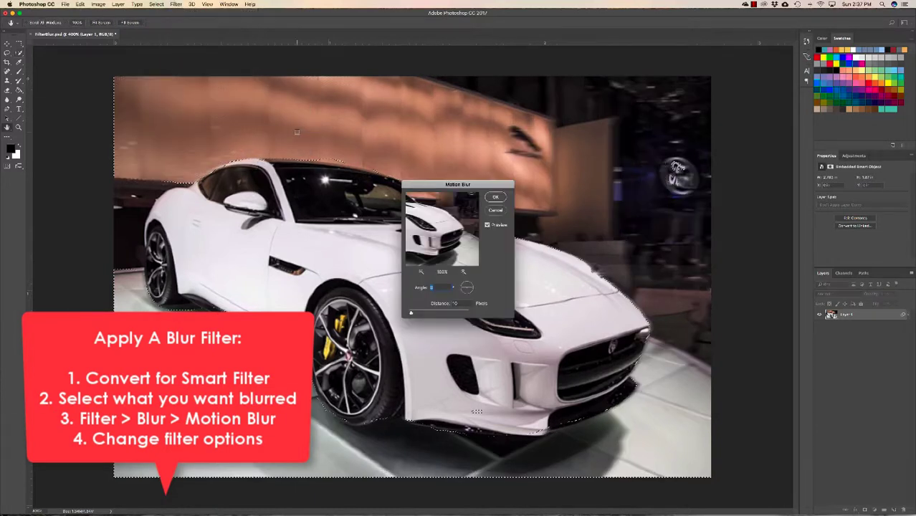
pyautogui.moveTo(448, 185); pyautogui.dragTo(595, 158)
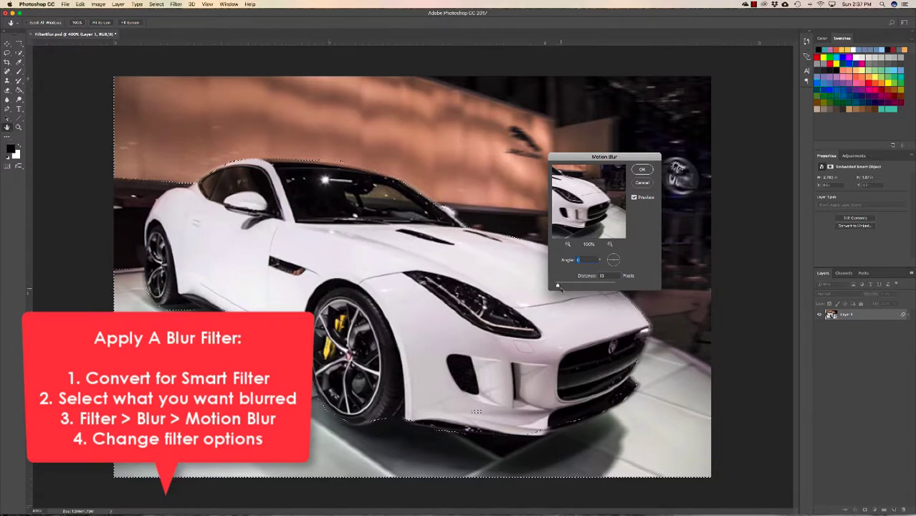
pyautogui.moveTo(558, 286); pyautogui.dragTo(562, 287)
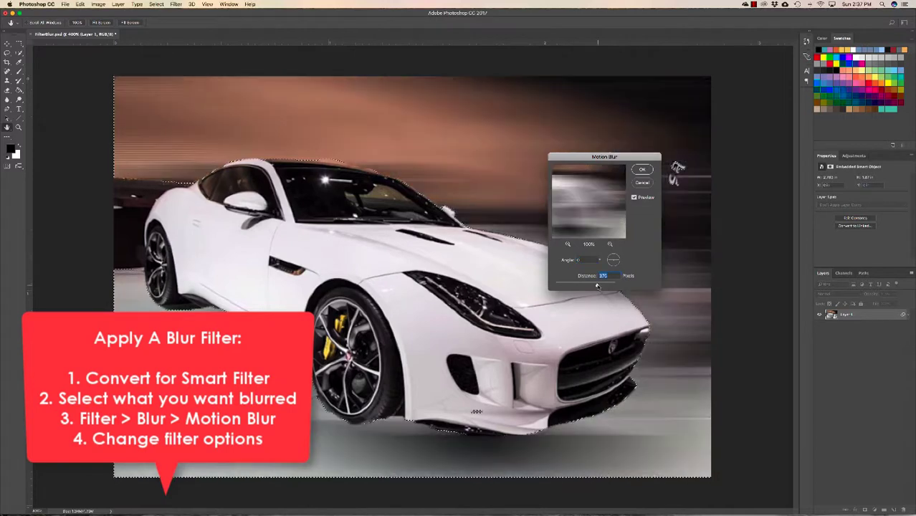
pyautogui.moveTo(596, 286); pyautogui.dragTo(565, 286)
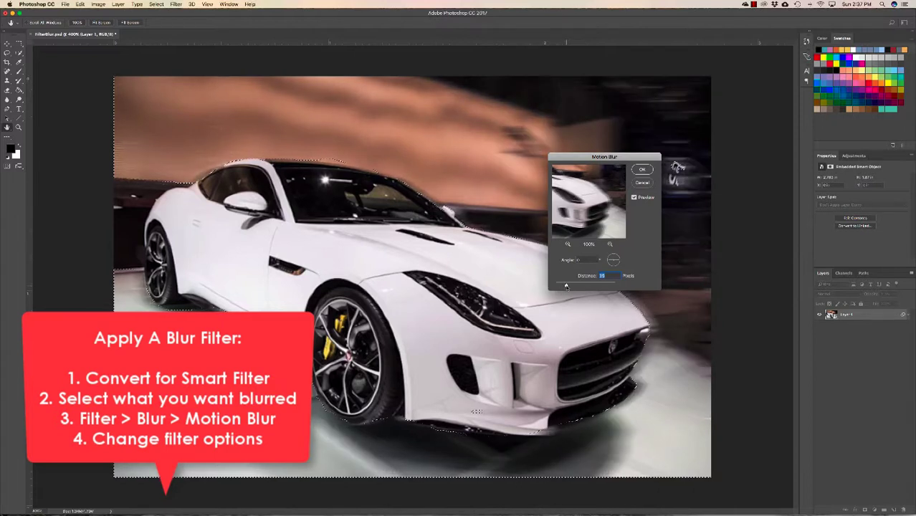
pyautogui.click(618, 261)
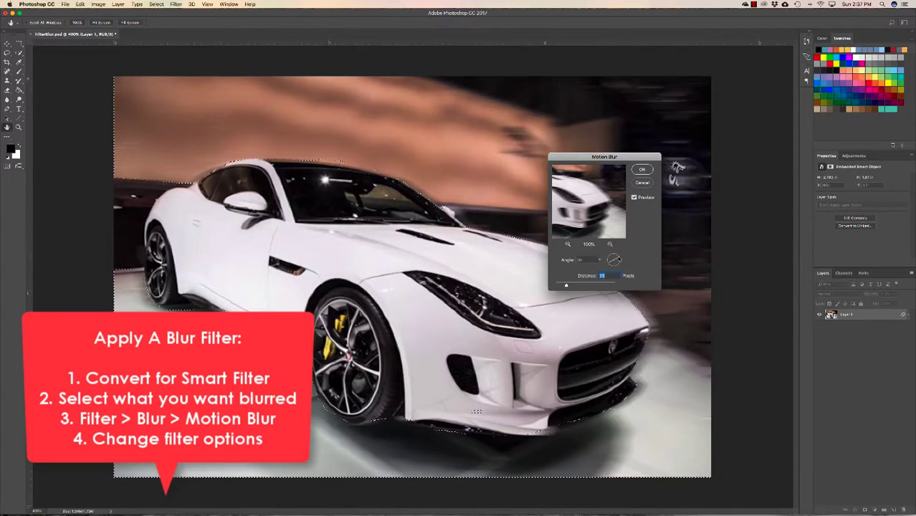
pyautogui.click(620, 263)
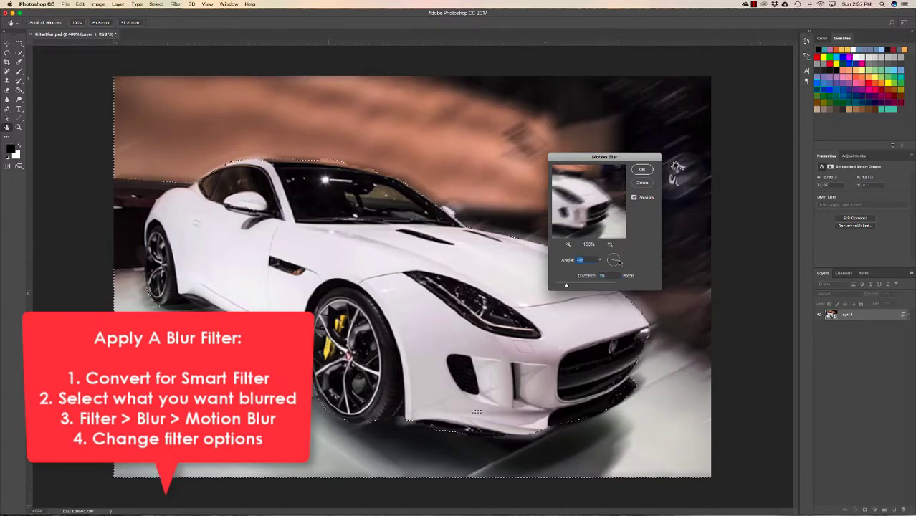
pyautogui.click(622, 261)
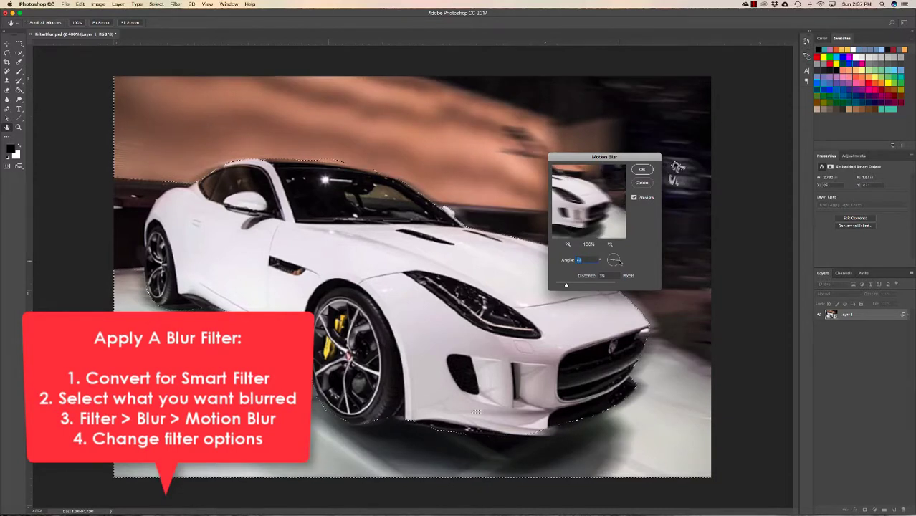
pyautogui.click(643, 170)
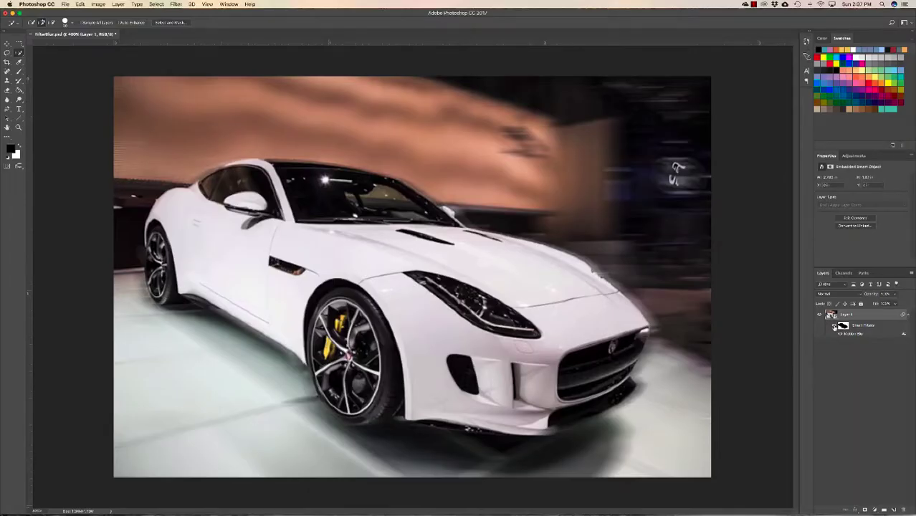
# - Compare the car photo with the smart filter off and on, and reduce the Motion Blur's Distance to 29 pixels
pyautogui.click(833, 325)
pyautogui.click(834, 326)
pyautogui.doubleClick(850, 334)
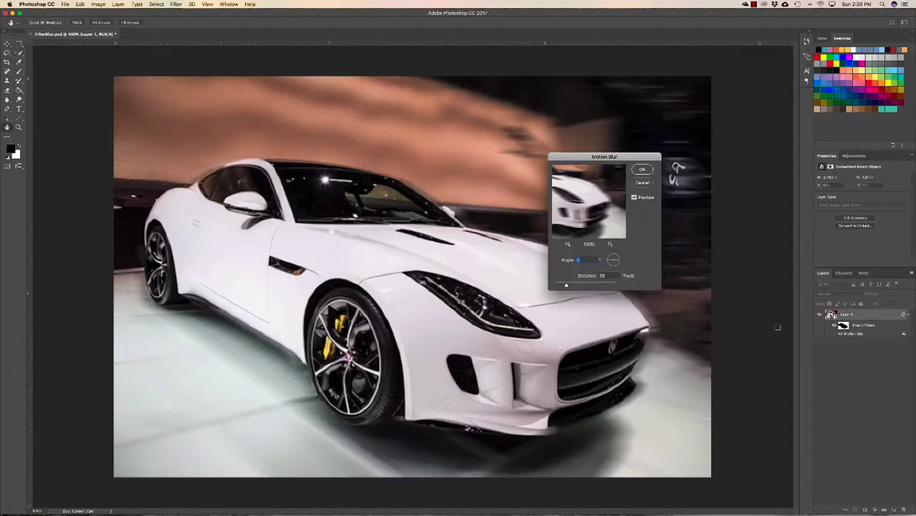
pyautogui.moveTo(566, 286)
pyautogui.mouseDown()
pyautogui.moveTo(578, 287)
pyautogui.moveTo(565, 286)
pyautogui.mouseUp()
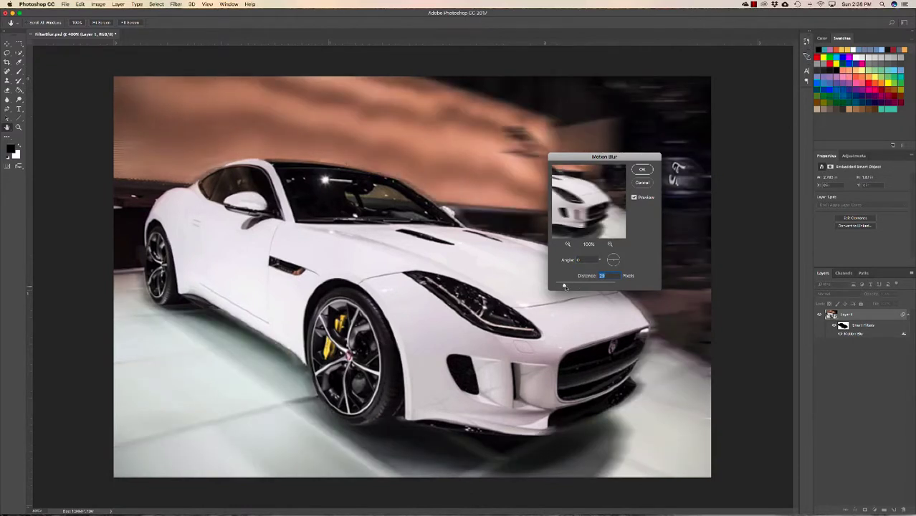
pyautogui.click(642, 170)
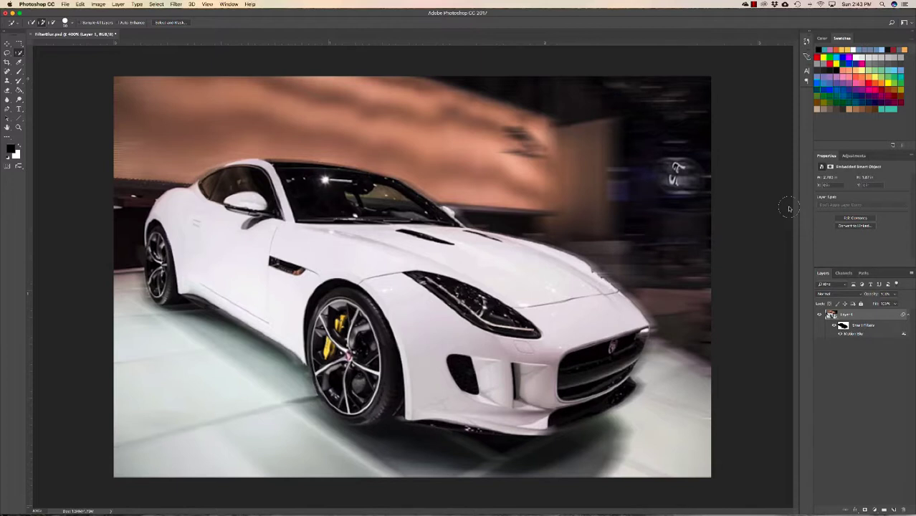
# - Save the image as FilterBlur.psd in OneDrive > Graphic Design > Unit 06, with Maximize Compatibility enabled
pyautogui.click(65, 4)
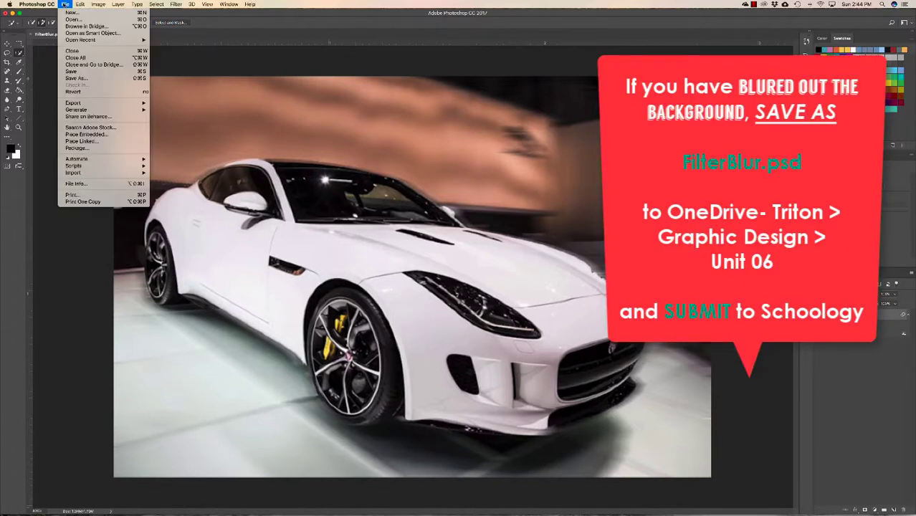
pyautogui.click(84, 77)
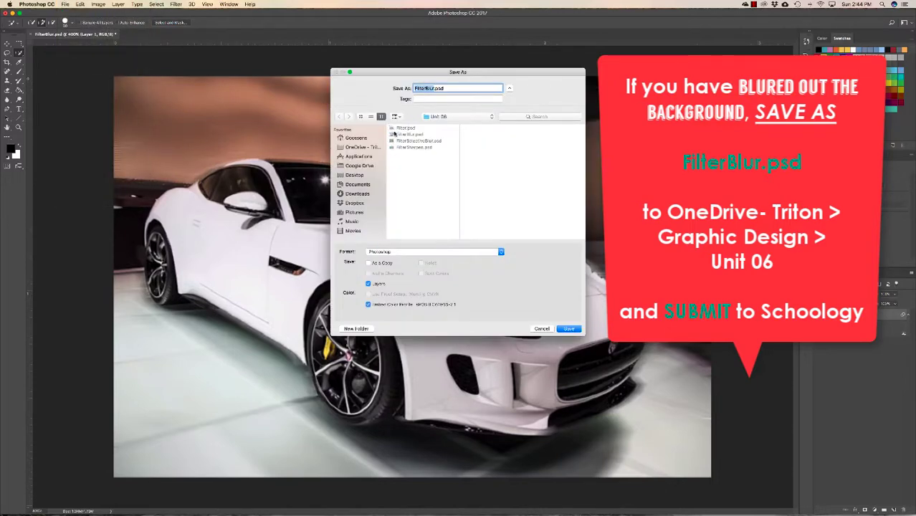
pyautogui.click(359, 147)
pyautogui.click(429, 137)
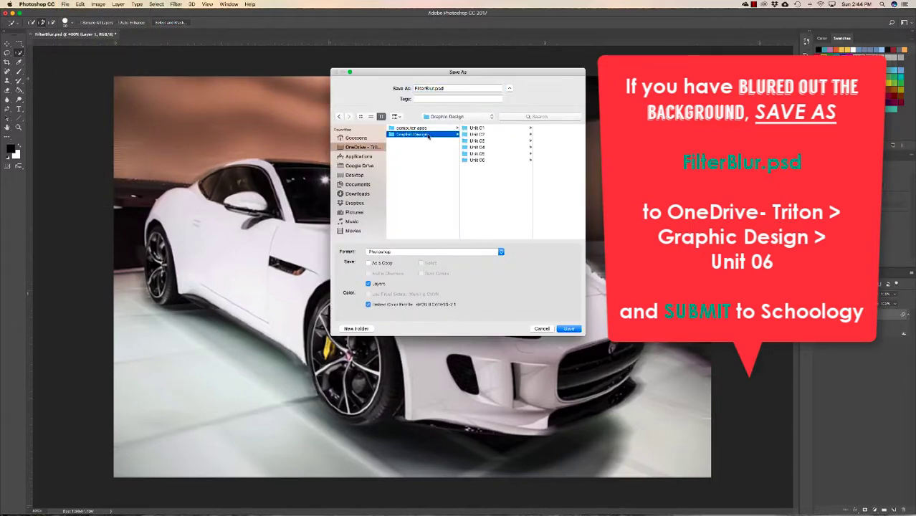
pyautogui.click(470, 161)
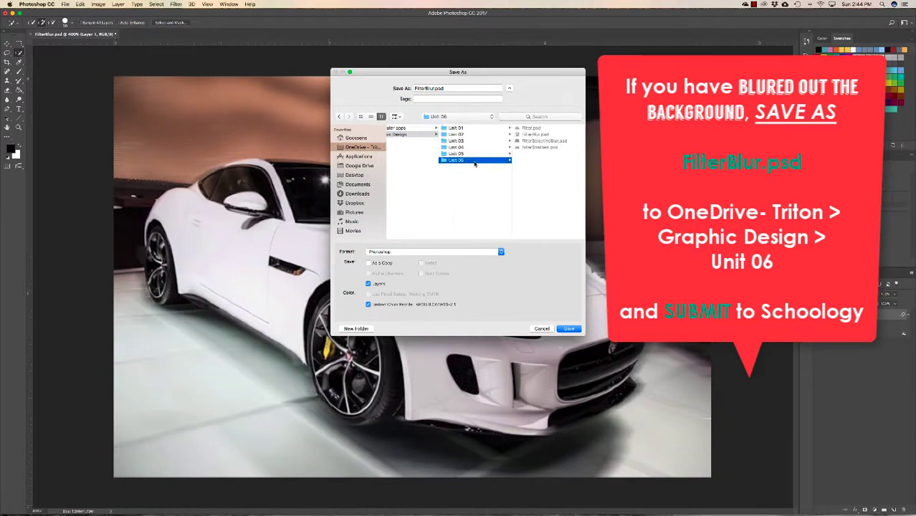
pyautogui.click(569, 329)
pyautogui.press('Return')
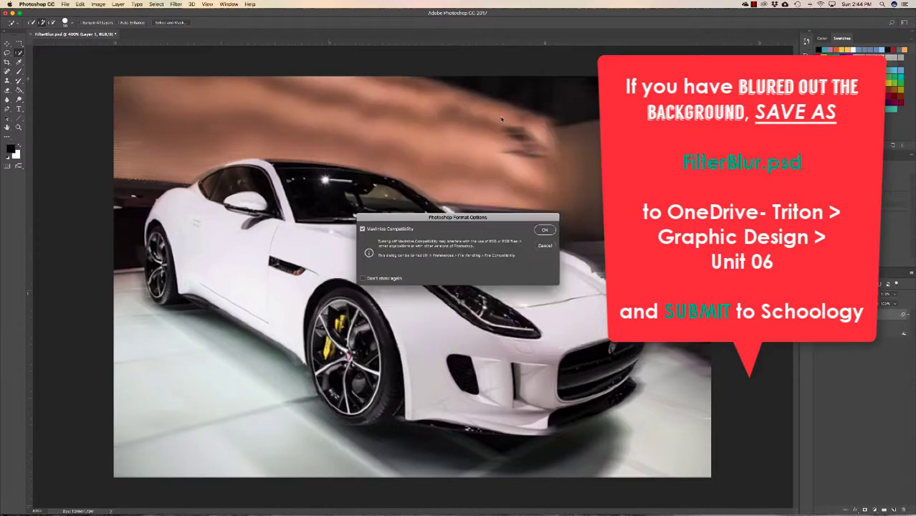
pyautogui.click(546, 231)
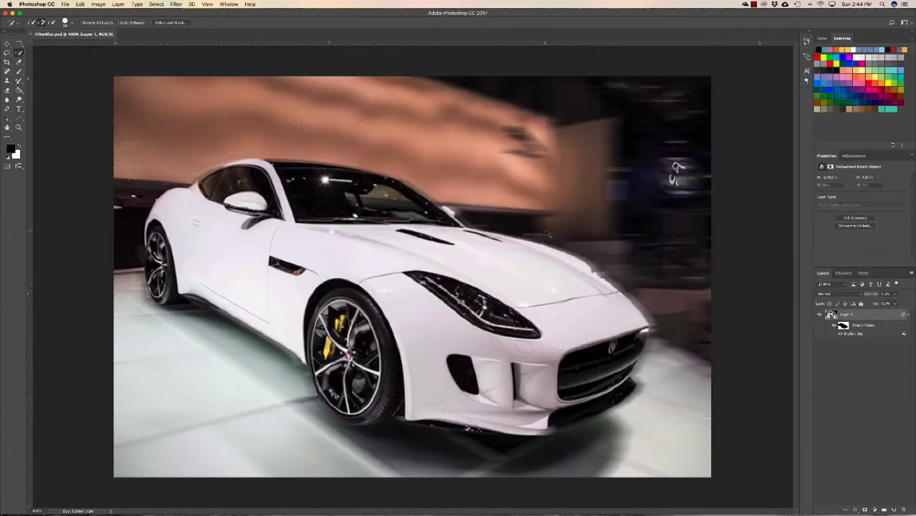
# - Close FilterBlur.psd and open FilterSelectiveBlur.psd from the Unit 06 folder
pyautogui.press('super+w')
pyautogui.press('super+o')
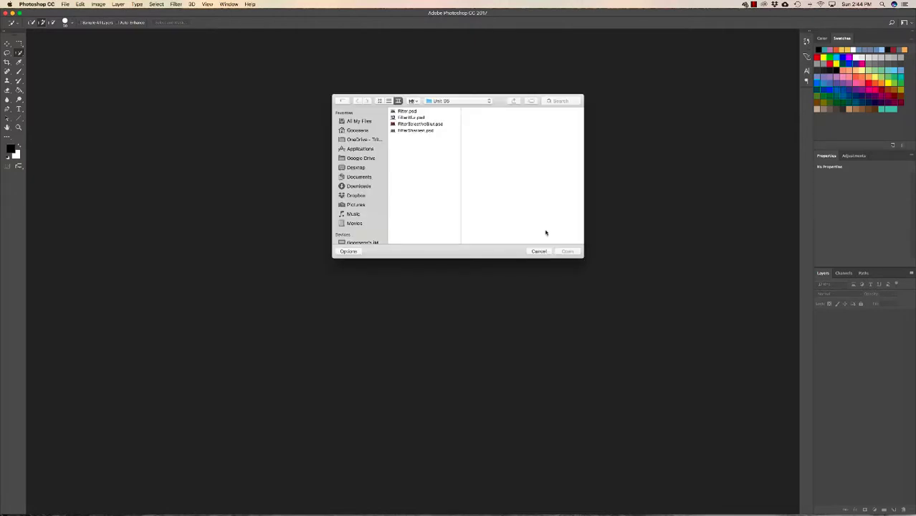
pyautogui.click(418, 125)
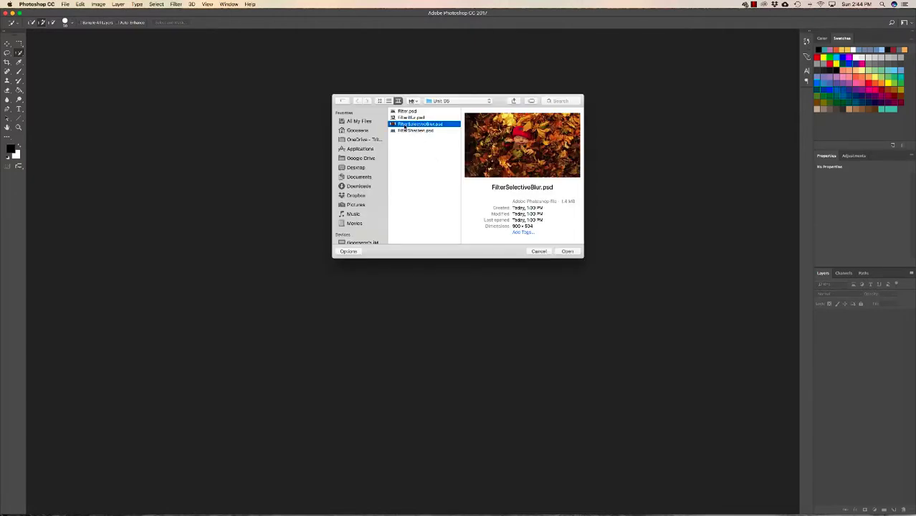
pyautogui.click(567, 251)
pyautogui.press('super+0')
pyautogui.press('super+equal')
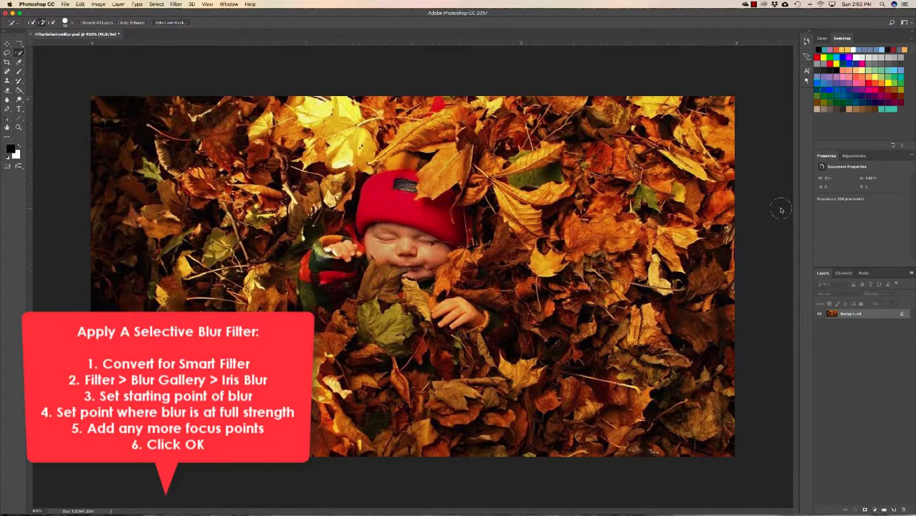
# - Convert the baby photo's Background layer for smart filters
pyautogui.click(178, 5)
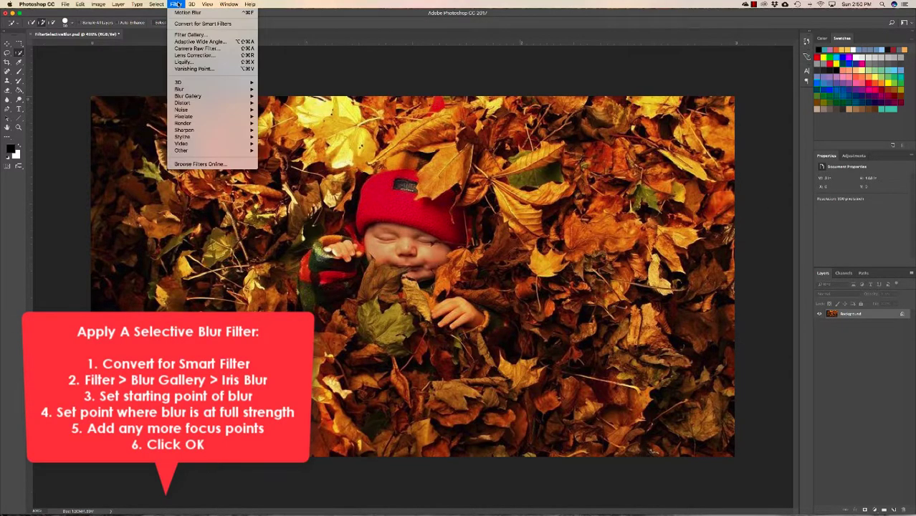
pyautogui.click(185, 24)
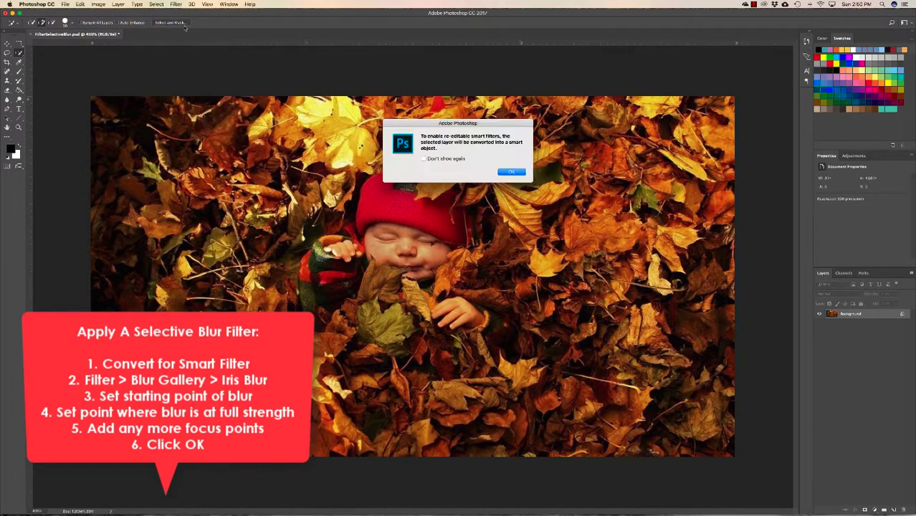
pyautogui.click(519, 173)
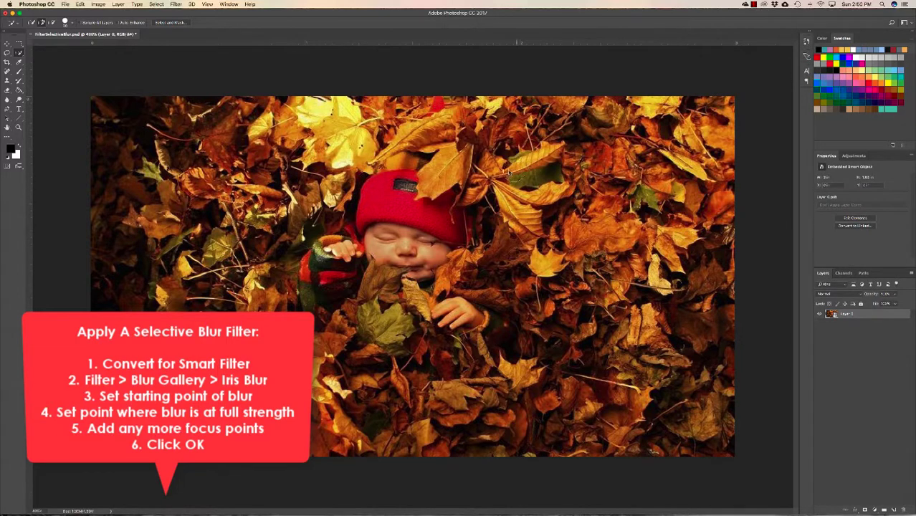
# - Start an Iris Blur from the Blur Gallery, centre it on the baby's face, and try different blur strengths
pyautogui.click(175, 4)
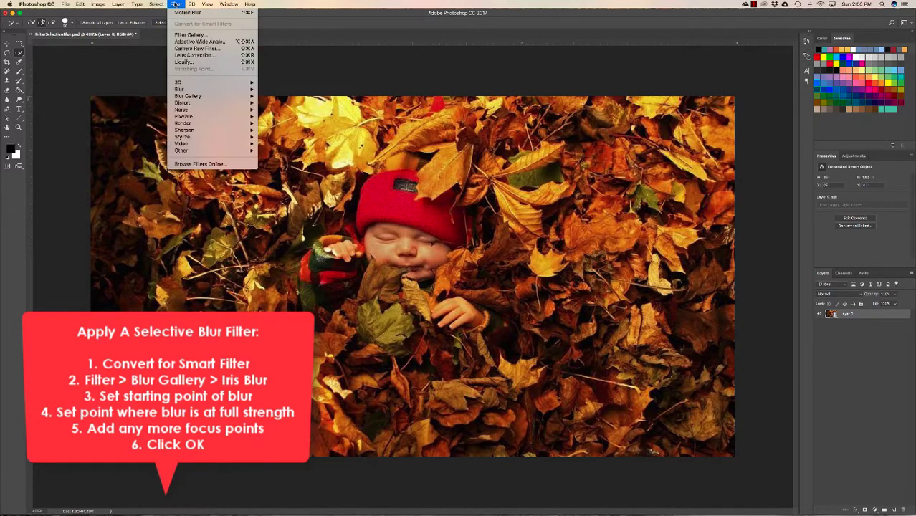
pyautogui.moveTo(201, 99)
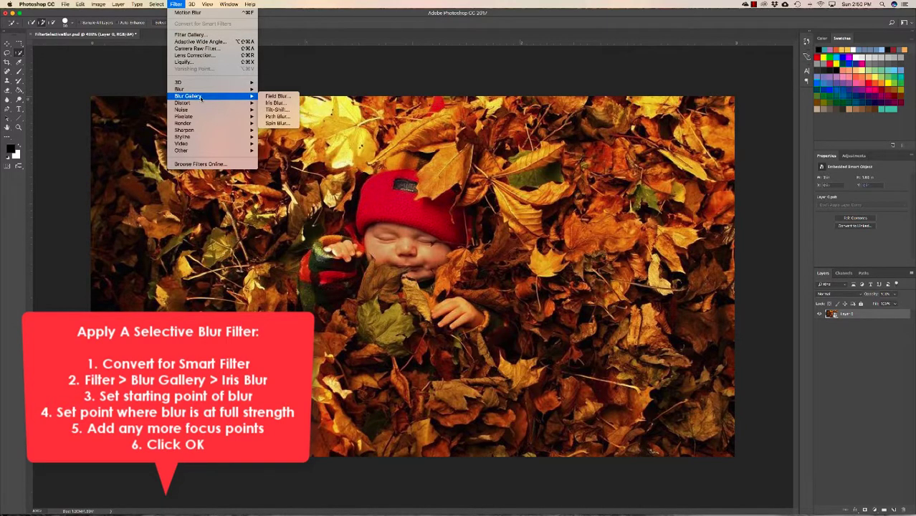
pyautogui.click(275, 103)
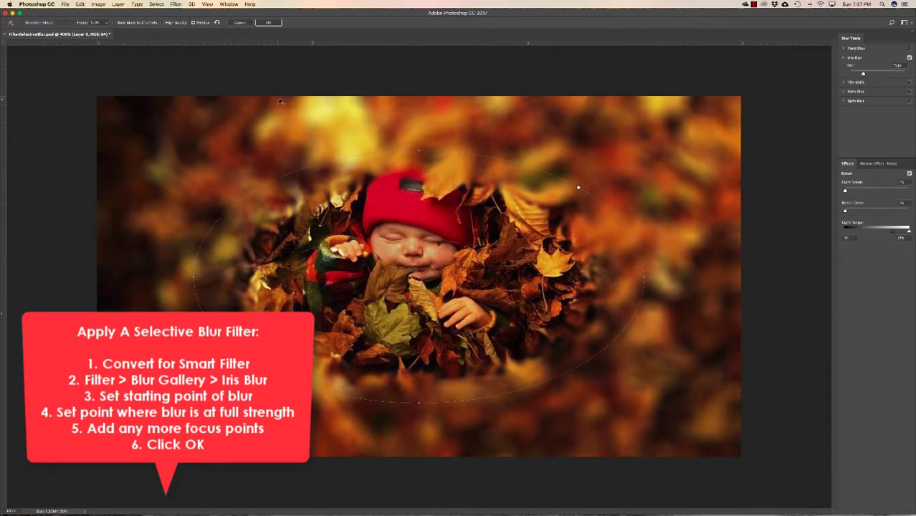
pyautogui.moveTo(423, 274)
pyautogui.moveTo(419, 276); pyautogui.dragTo(418, 255)
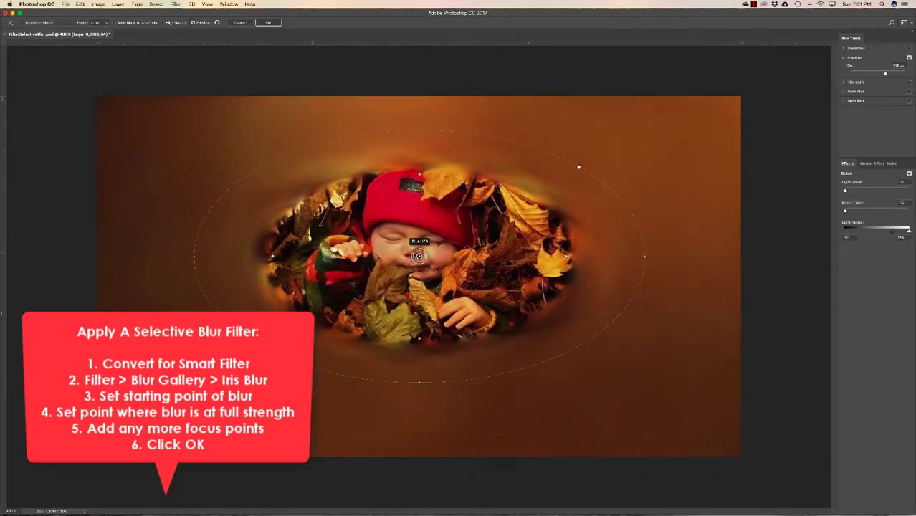
pyautogui.moveTo(418, 256); pyautogui.dragTo(415, 262)
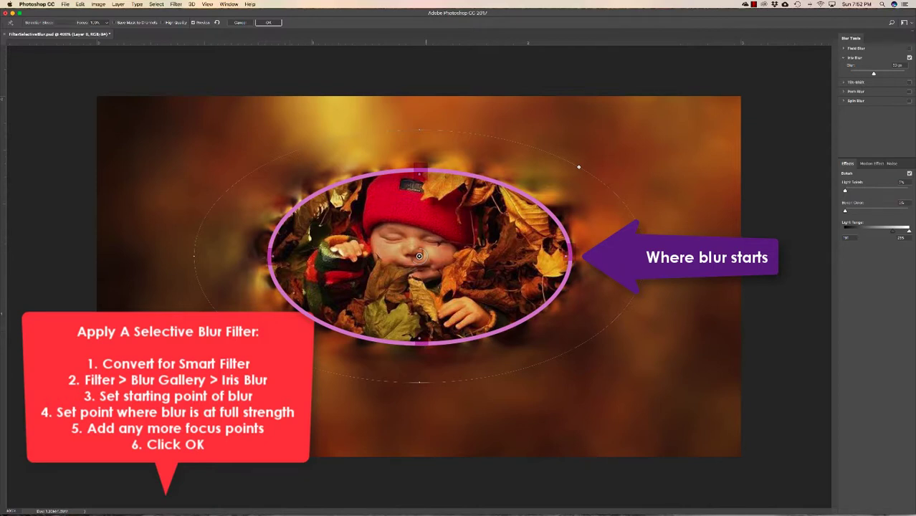
# - Shape the iris's sharp inner zone around the baby's face and hat, adjusting the upper and side start points individually
pyautogui.moveTo(420, 341)
pyautogui.mouseDown()
pyautogui.moveTo(419, 271)
pyautogui.moveTo(419, 291)
pyautogui.mouseUp()
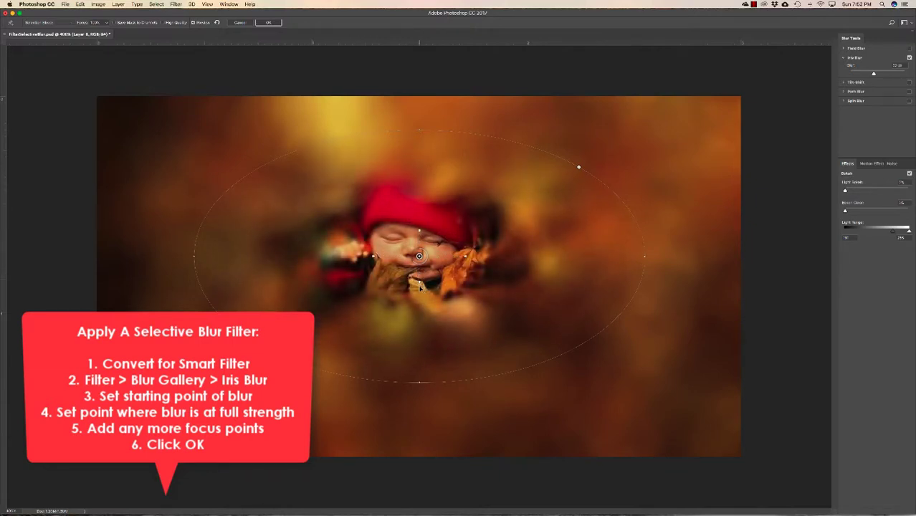
pyautogui.moveTo(414, 233); pyautogui.dragTo(414, 218)
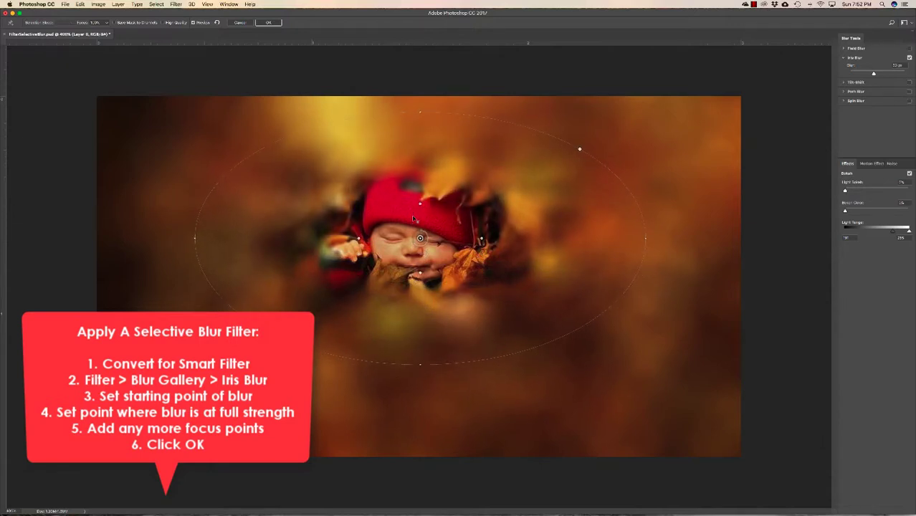
pyautogui.moveTo(423, 207); pyautogui.dragTo(421, 192)
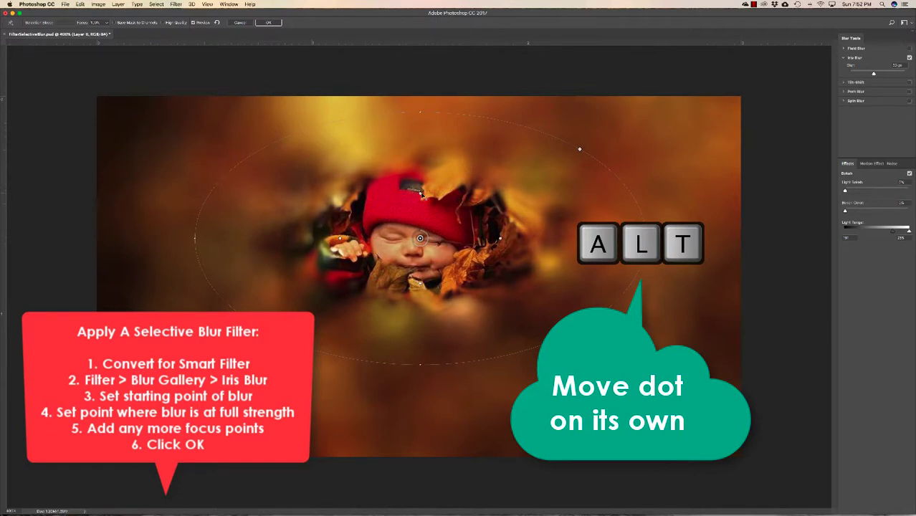
pyautogui.moveTo(421, 194); pyautogui.dragTo(421, 169)
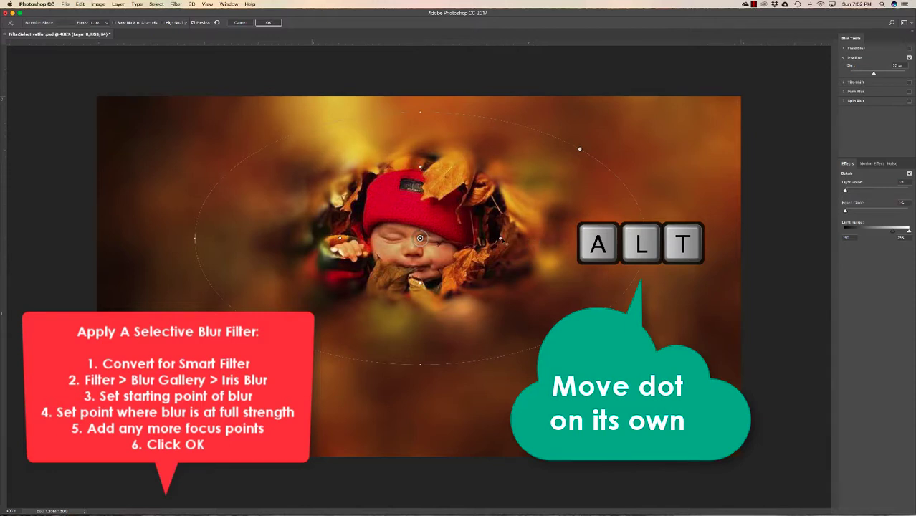
pyautogui.moveTo(500, 238); pyautogui.dragTo(482, 240)
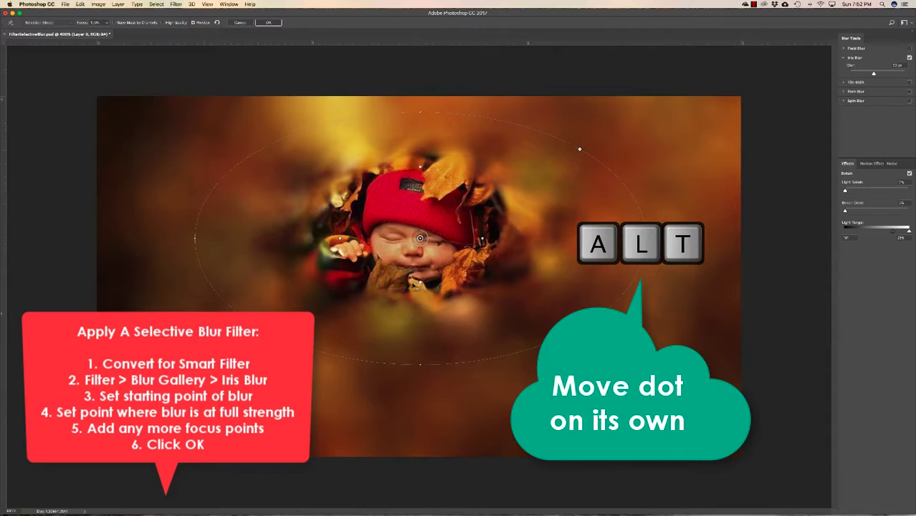
pyautogui.moveTo(341, 240); pyautogui.dragTo(324, 241)
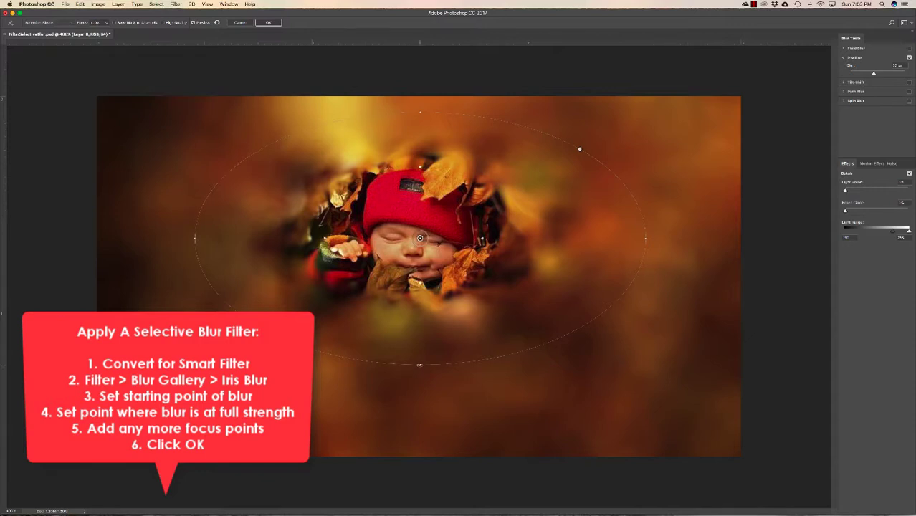
# - Narrow and slightly tilt the outer ellipse where the blur reaches full strength, and lower the iris blur to a light amount
pyautogui.moveTo(420, 361); pyautogui.dragTo(419, 300)
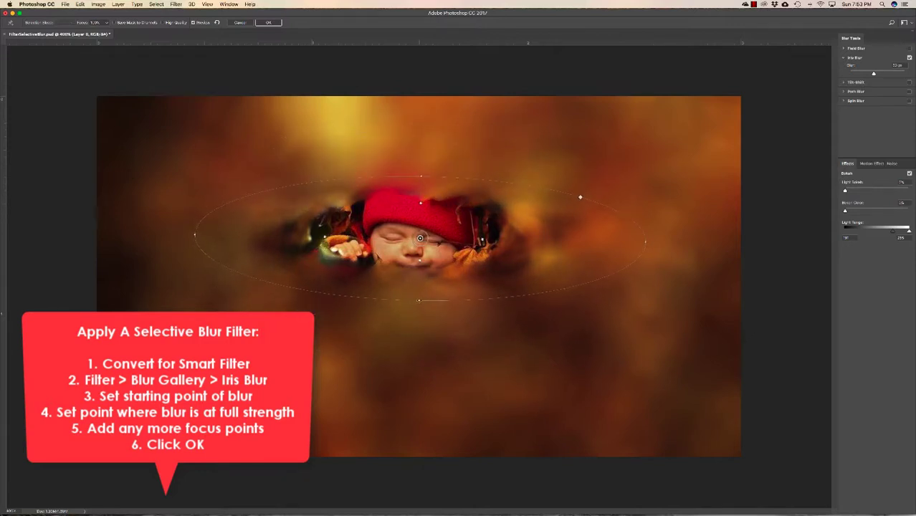
pyautogui.moveTo(418, 301); pyautogui.dragTo(434, 367)
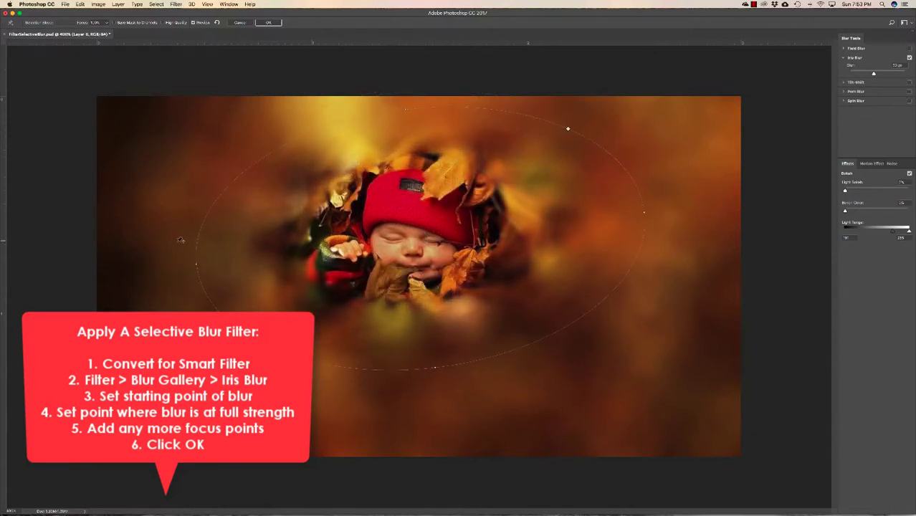
pyautogui.moveTo(195, 263); pyautogui.dragTo(240, 245)
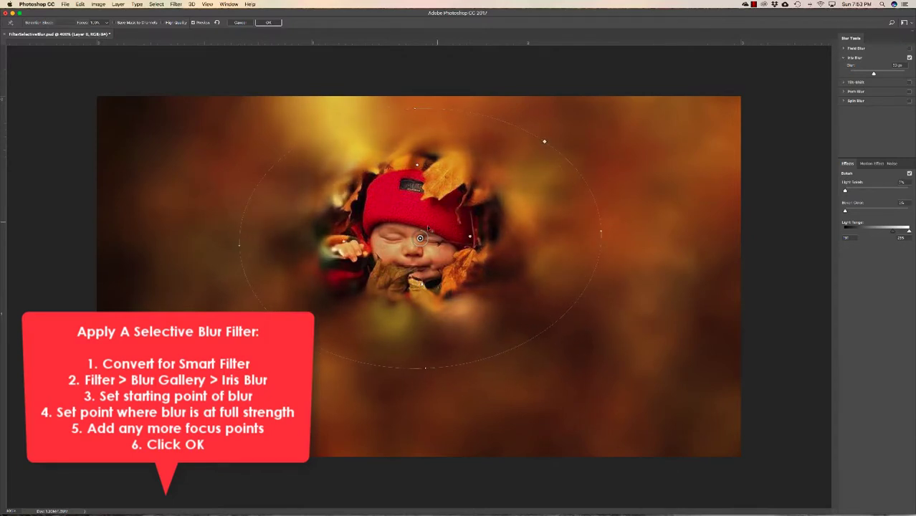
pyautogui.moveTo(415, 245); pyautogui.dragTo(428, 239)
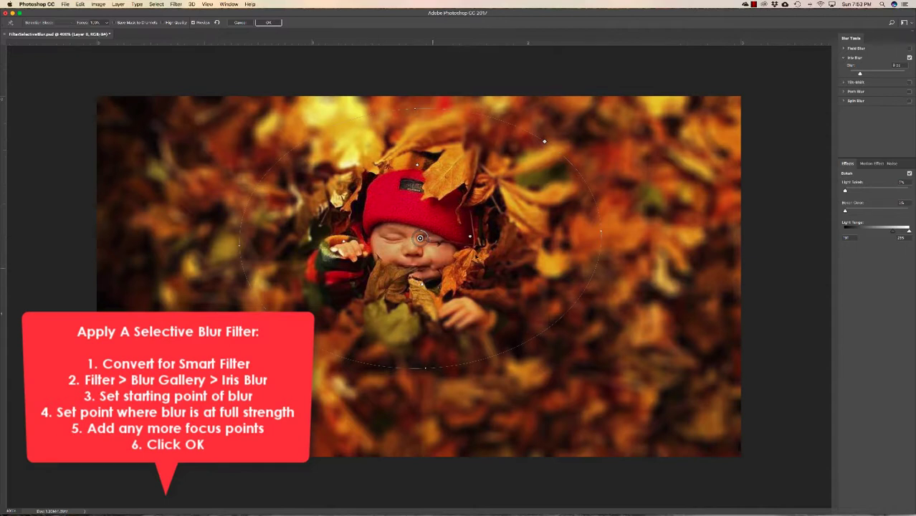
pyautogui.moveTo(421, 236); pyautogui.dragTo(420, 238)
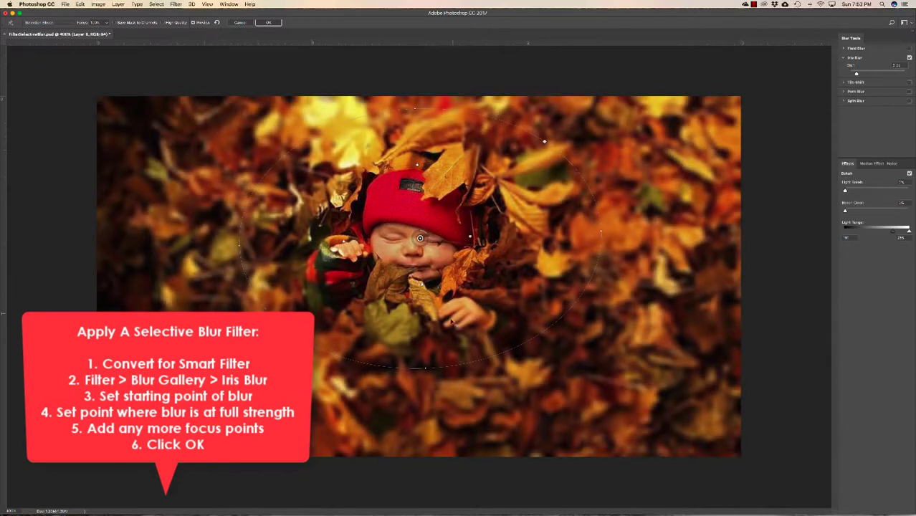
# - Add a second focus point on the baby's lower hand, deleting the trial point placed on the leaves, and apply the Iris Blur
pyautogui.click(470, 316)
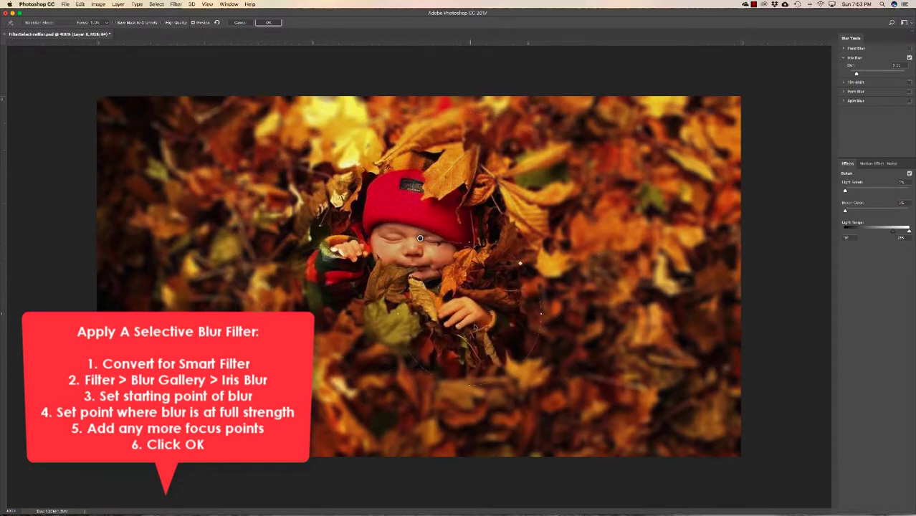
pyautogui.click(613, 212)
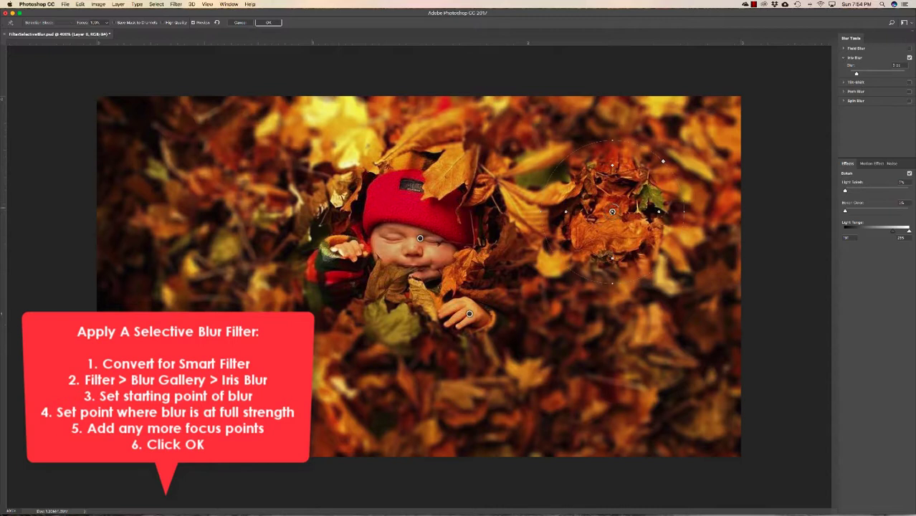
pyautogui.press('BackSpace')
pyautogui.click(420, 239)
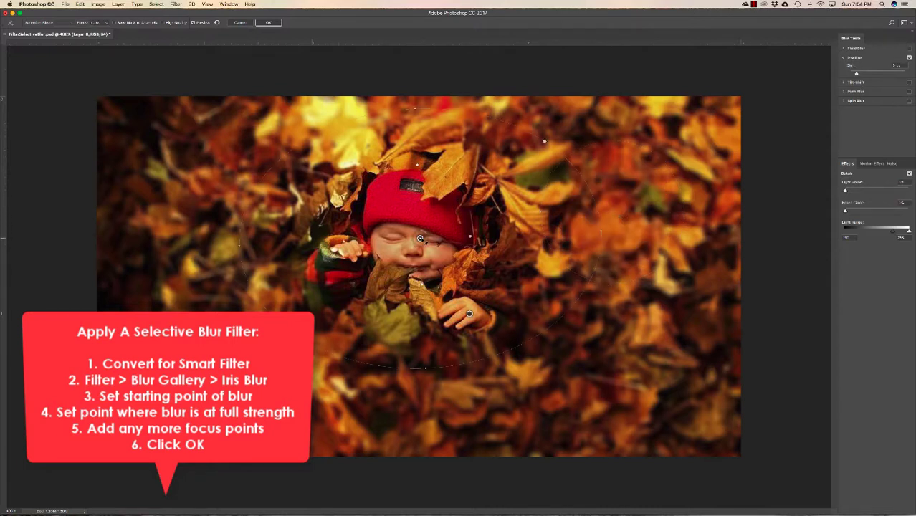
pyautogui.click(470, 313)
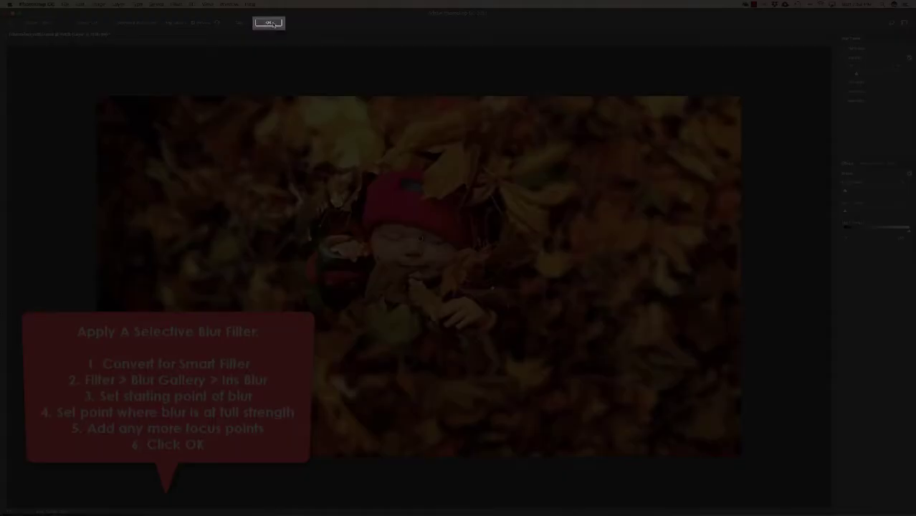
pyautogui.click(269, 23)
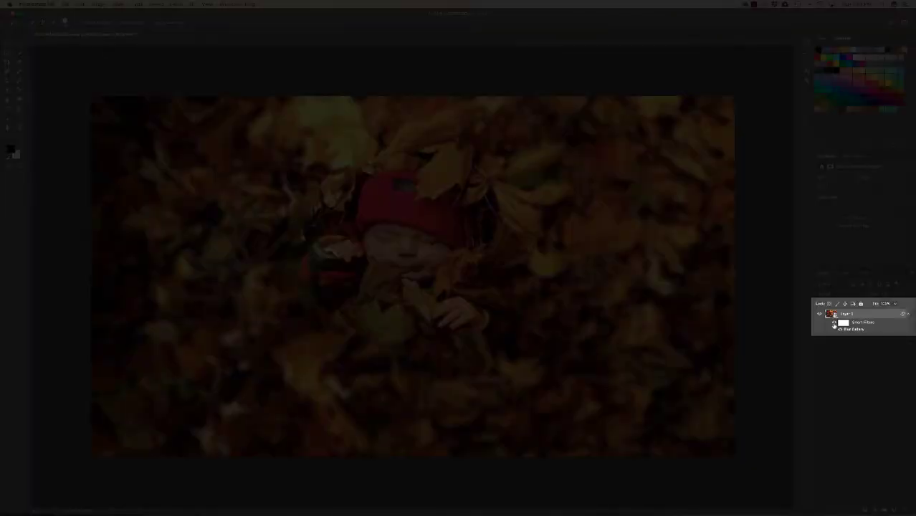
# - Check the smart filter's visibility control and reopen the Blur Gallery filter to review the face's focus point
pyautogui.click(834, 325)
pyautogui.doubleClick(854, 331)
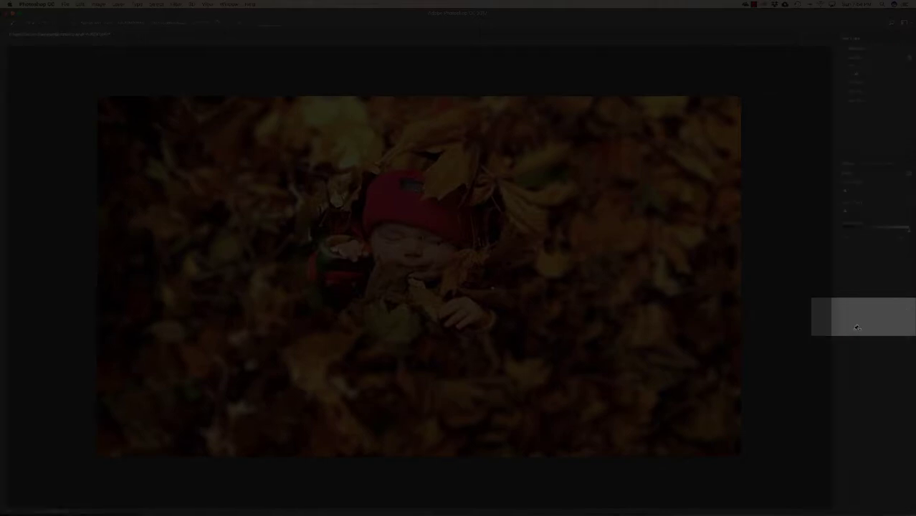
pyautogui.click(421, 238)
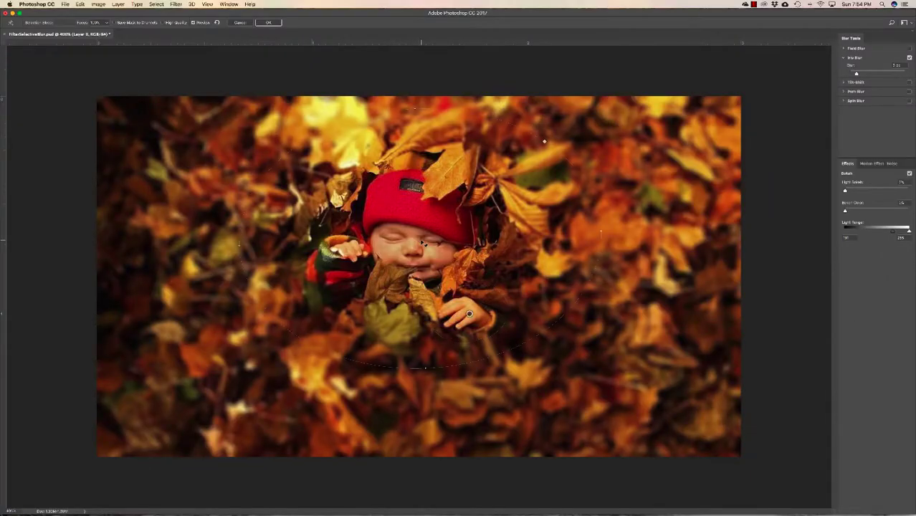
pyautogui.click(271, 22)
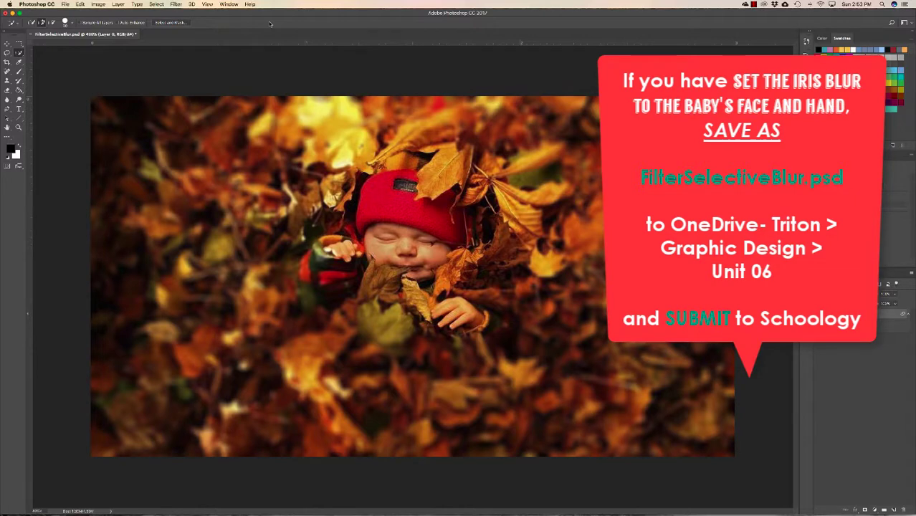
# - Save the image as FilterSelectiveBlur.psd in the Unit 06 folder in Photoshop format, with Layers and Maximize Compatibility enabled
pyautogui.click(65, 5)
pyautogui.click(83, 79)
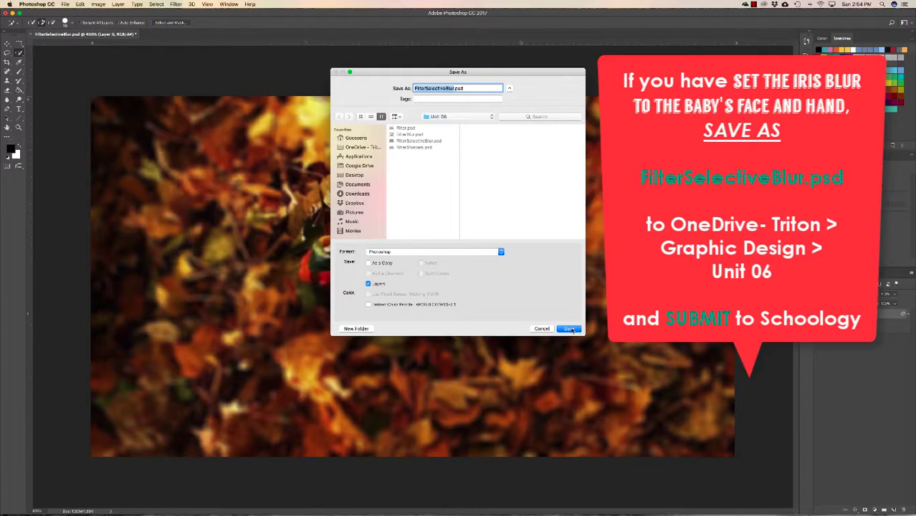
pyautogui.click(570, 329)
pyautogui.click(510, 119)
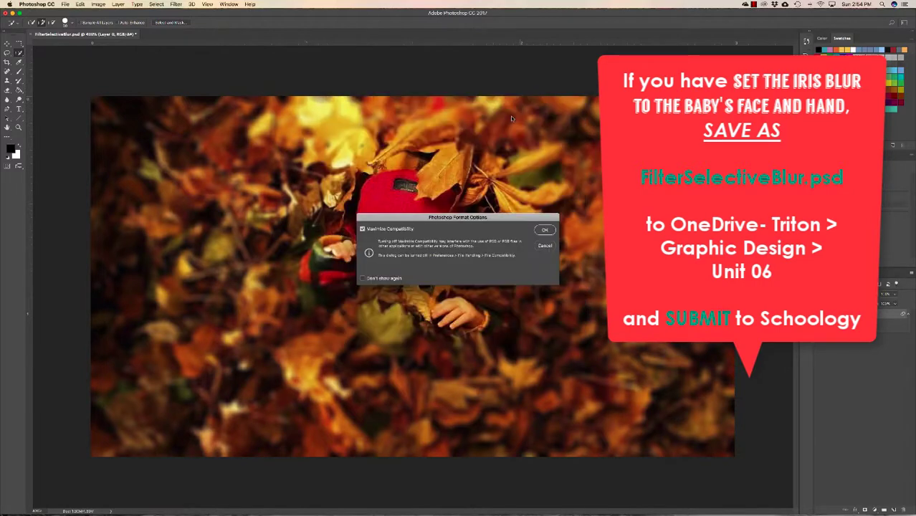
pyautogui.click(543, 230)
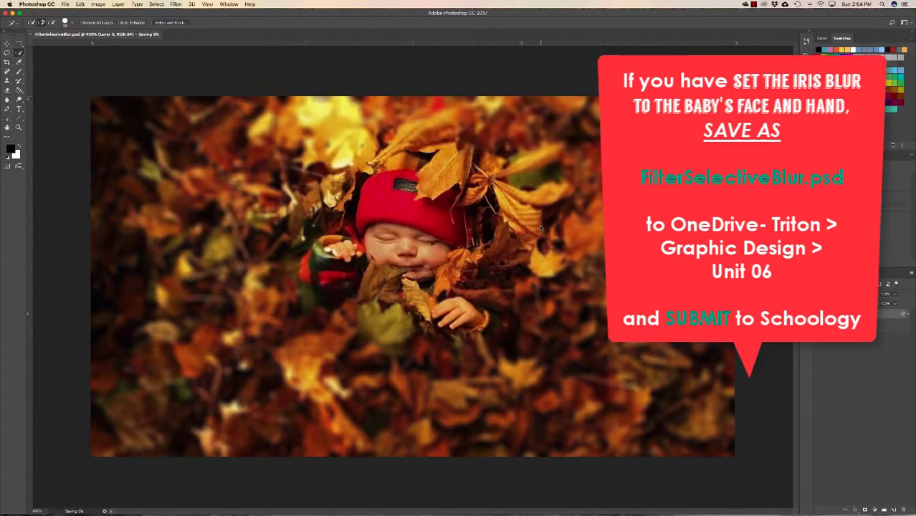
# - Close the baby photo and open FilterSharpen.psd from the Unit 06 folder
pyautogui.press('super+w')
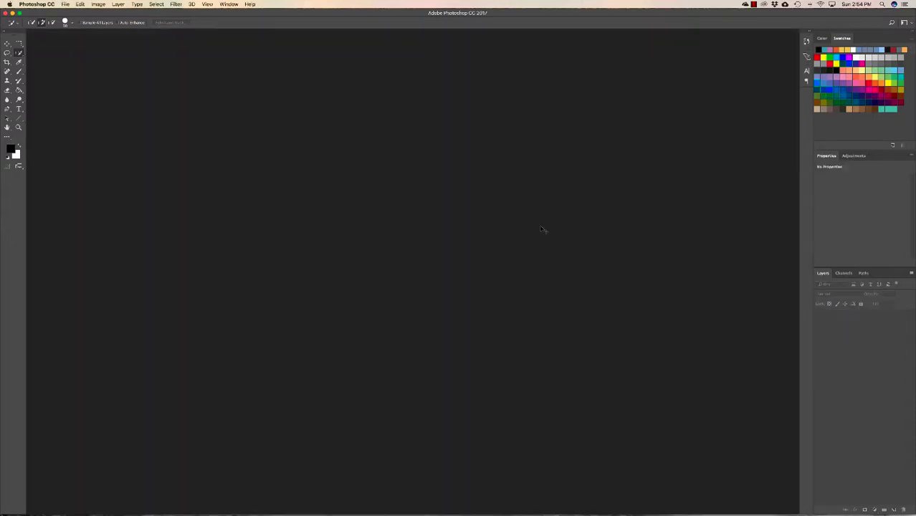
pyautogui.press('super+o')
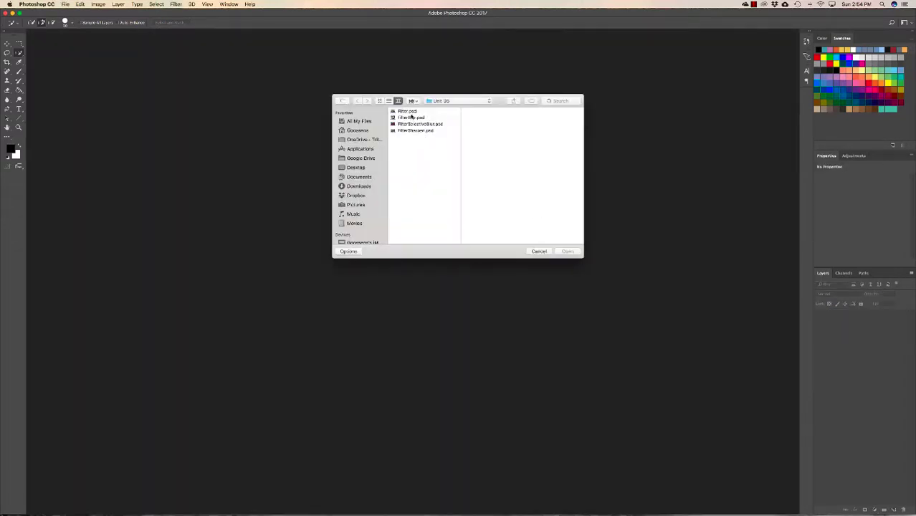
pyautogui.click(424, 131)
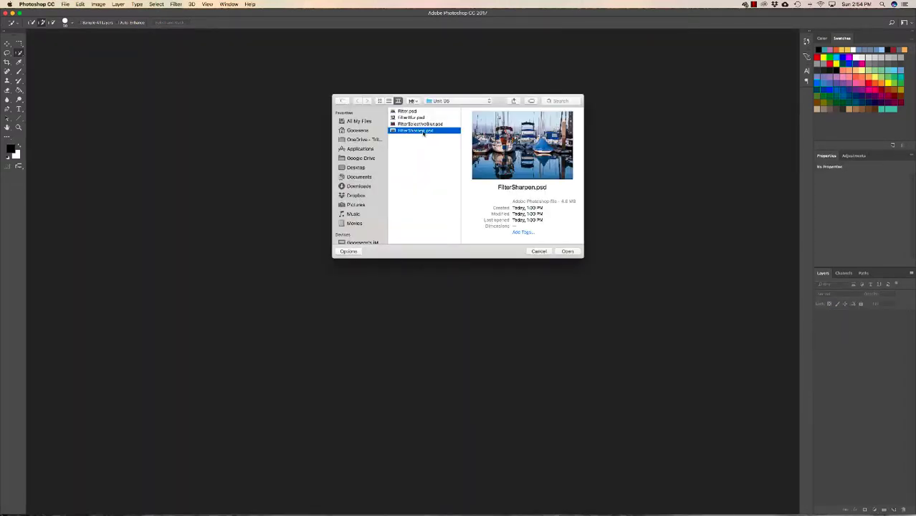
pyautogui.click(568, 251)
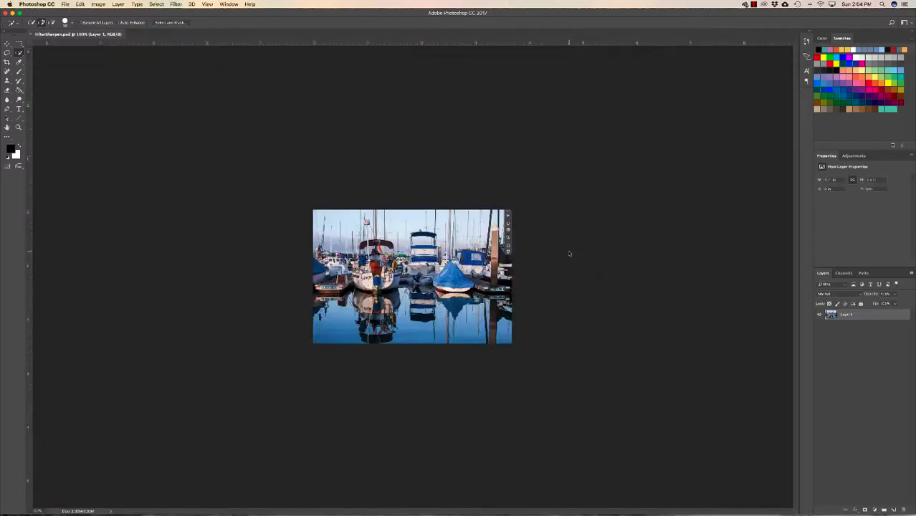
# - Convert the harbour photo's layer to a smart object for re-editable smart filters
pyautogui.press('super+equal')
pyautogui.press('super+equal')
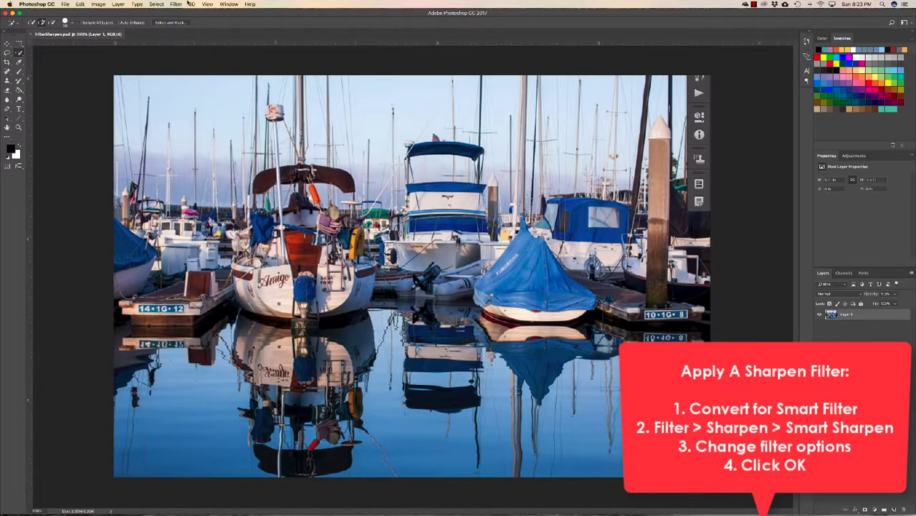
pyautogui.click(176, 4)
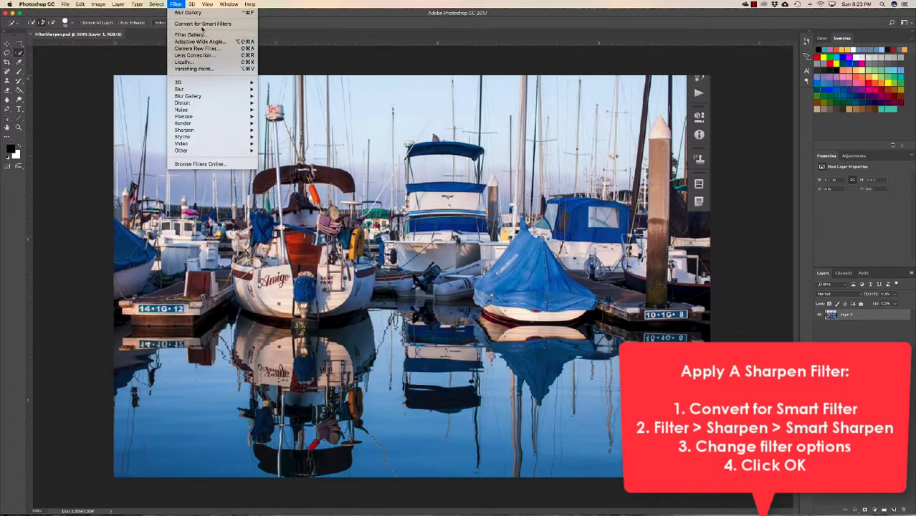
pyautogui.click(201, 24)
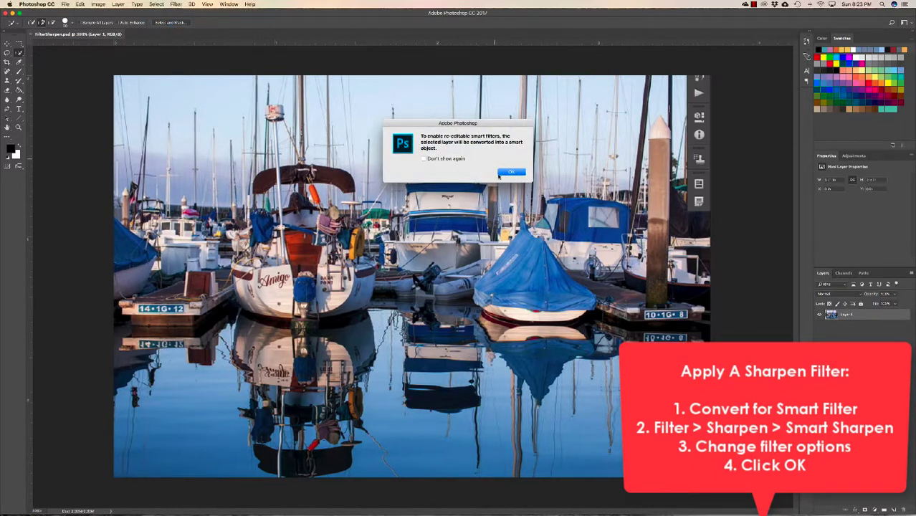
pyautogui.click(504, 173)
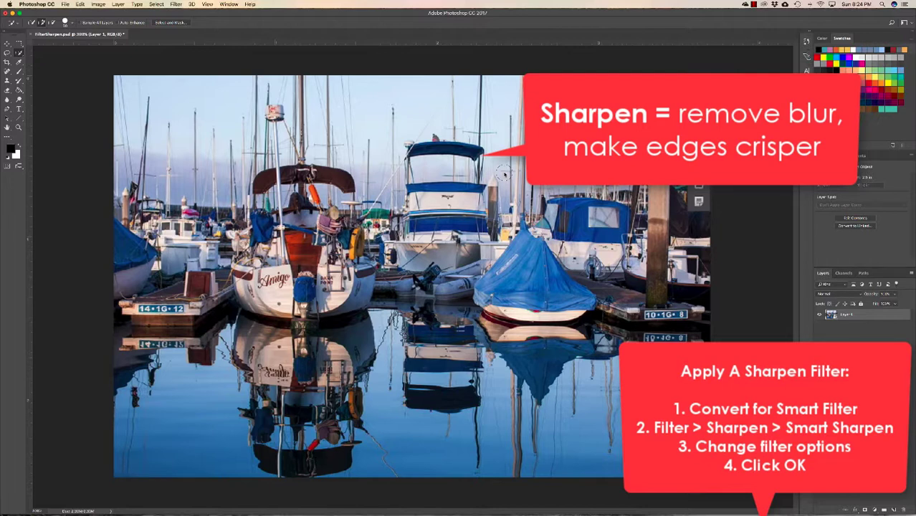
# - Start the Smart Sharpen filter, move its dialog over the water reflections, and compare the image with the preview off and on
pyautogui.click(176, 4)
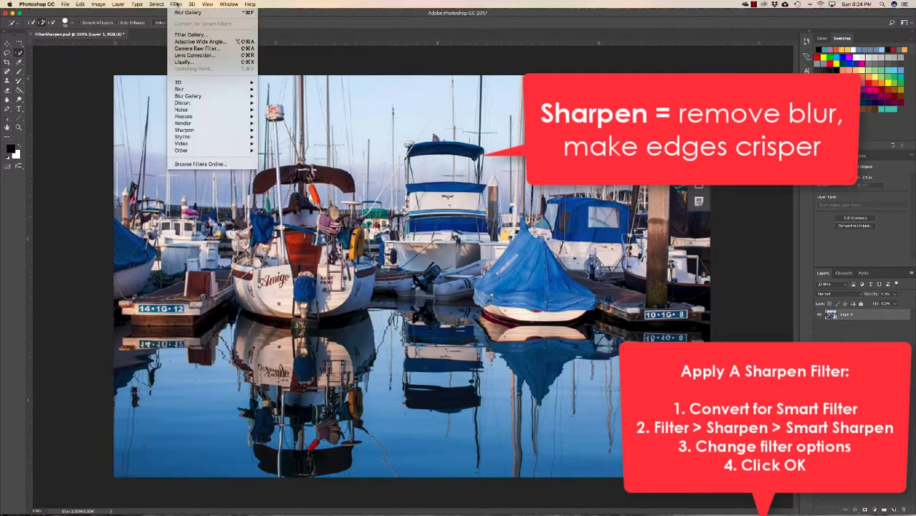
pyautogui.moveTo(208, 130)
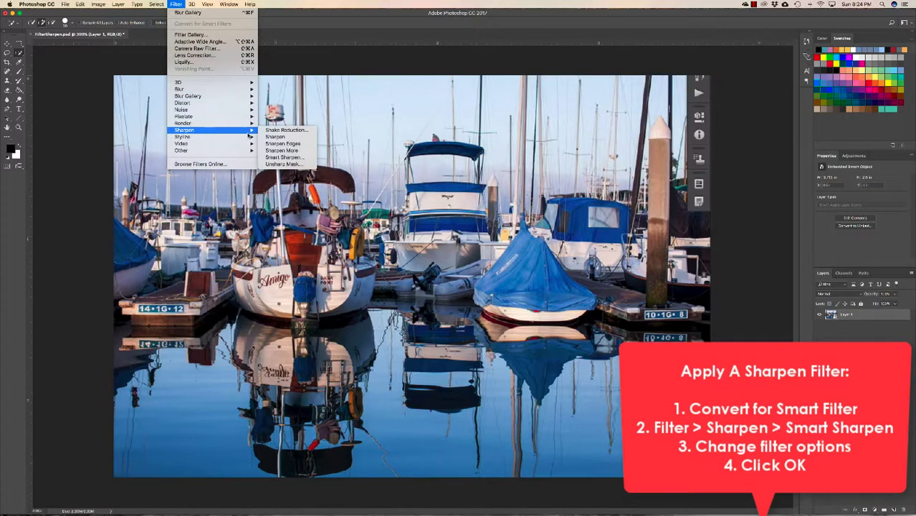
pyautogui.click(302, 158)
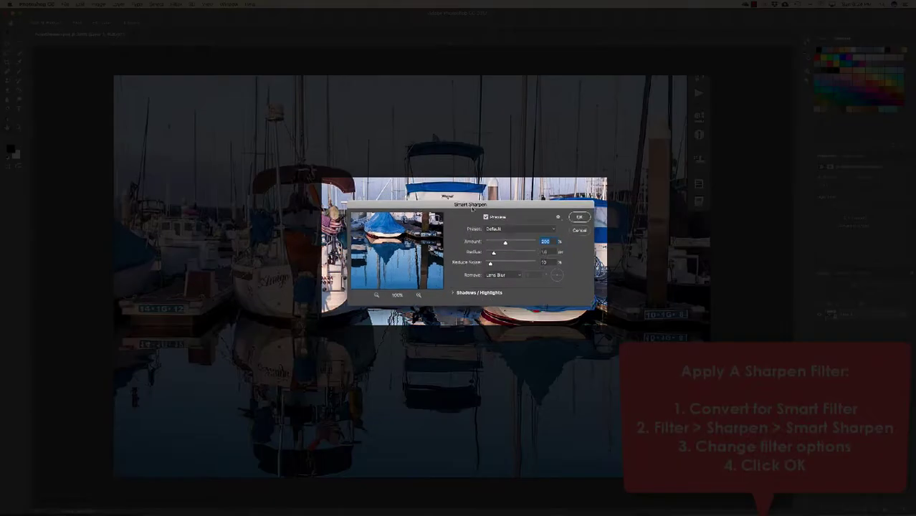
pyautogui.moveTo(451, 202); pyautogui.dragTo(460, 192)
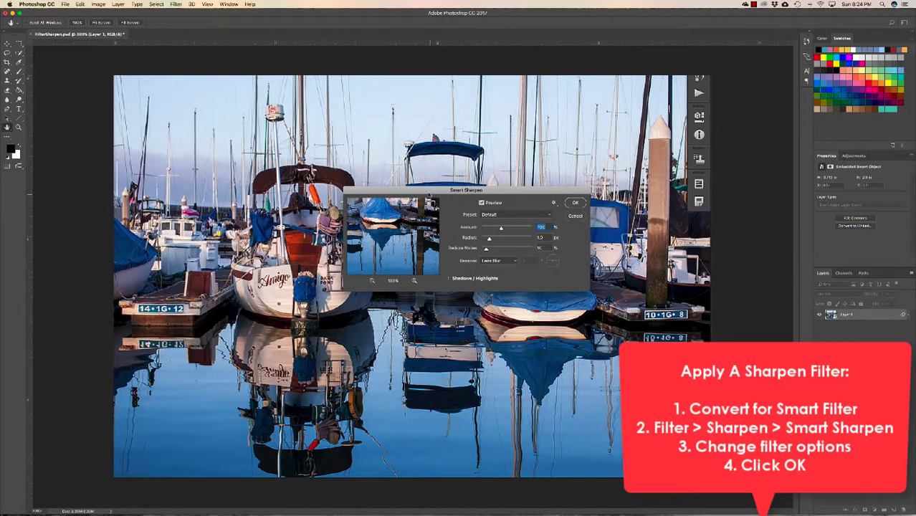
pyautogui.moveTo(430, 194); pyautogui.dragTo(352, 334)
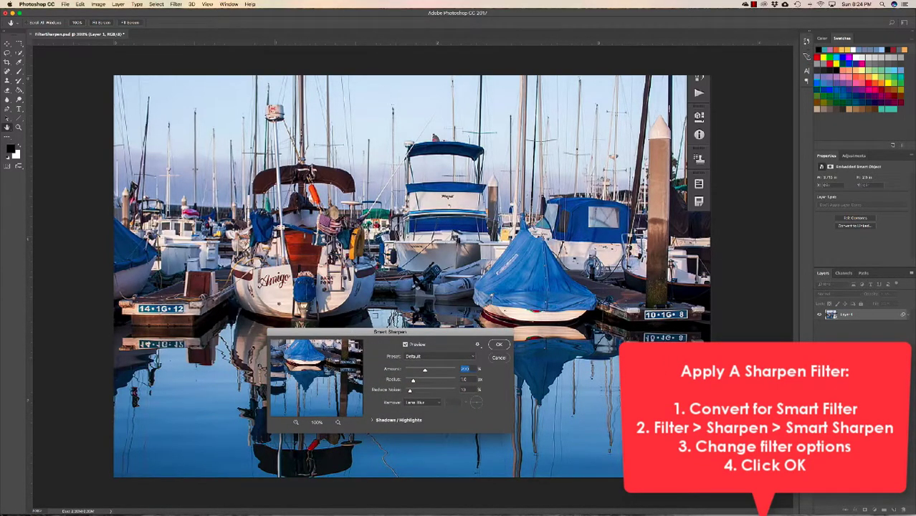
pyautogui.click(405, 345)
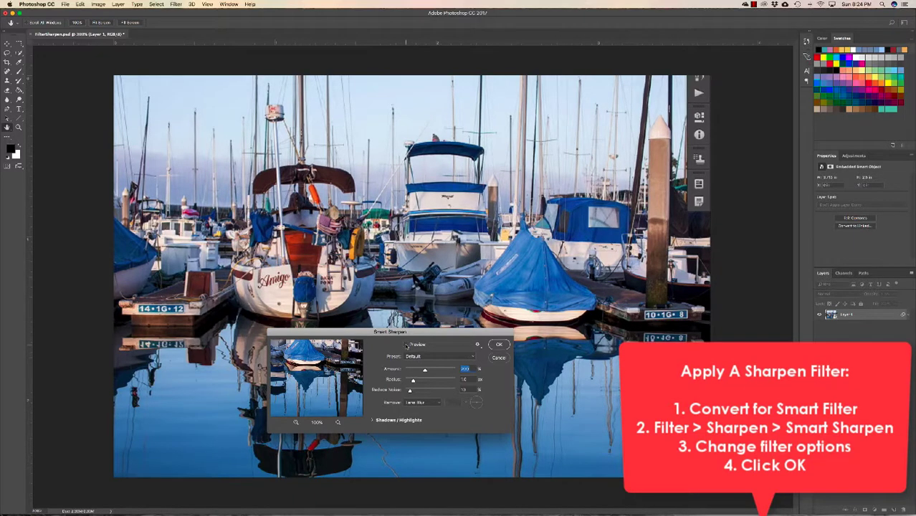
pyautogui.click(406, 346)
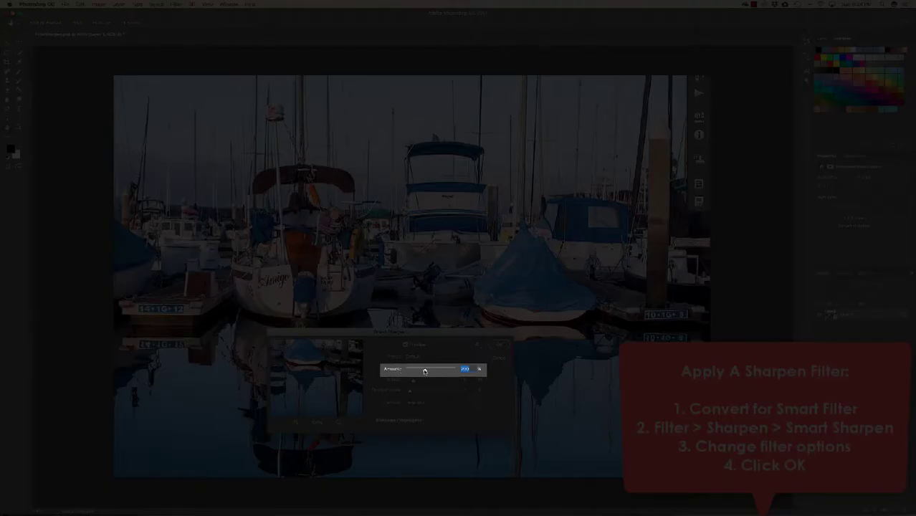
# - Try extreme Smart Sharpen amounts and radii, bringing Amount back to a moderate level and Radius to 1.2 px
pyautogui.moveTo(424, 371); pyautogui.dragTo(451, 371)
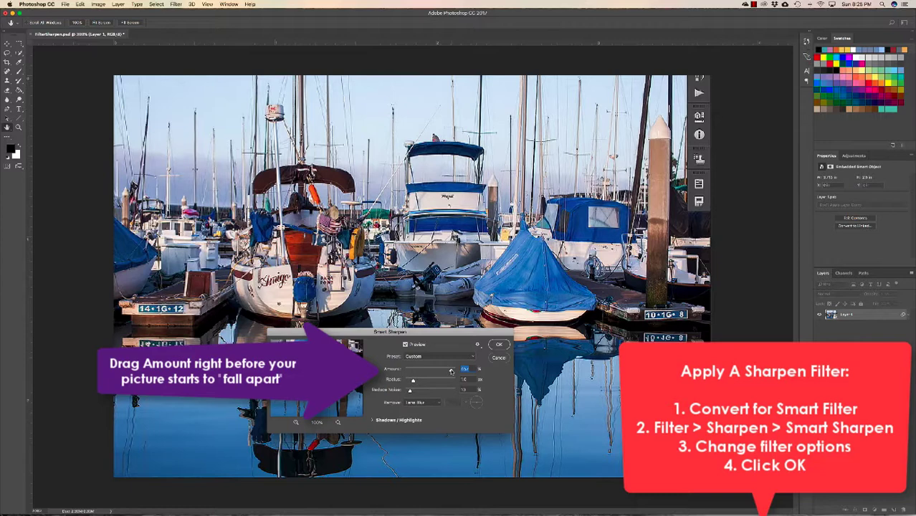
pyautogui.moveTo(451, 371); pyautogui.dragTo(419, 371)
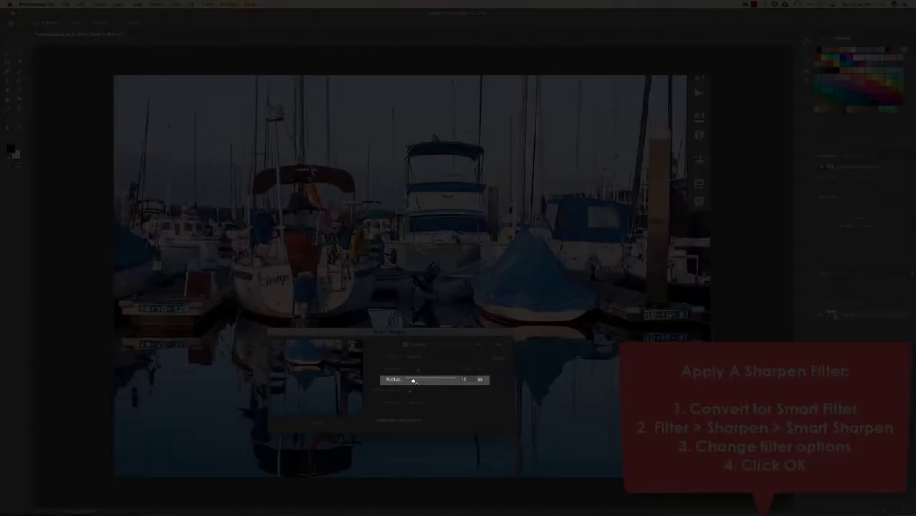
pyautogui.moveTo(413, 381); pyautogui.dragTo(447, 384)
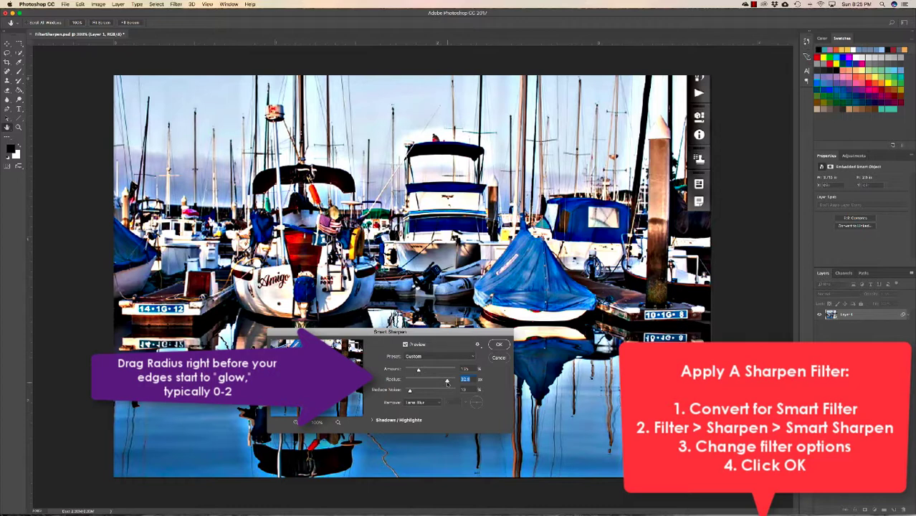
pyautogui.moveTo(447, 383); pyautogui.dragTo(413, 383)
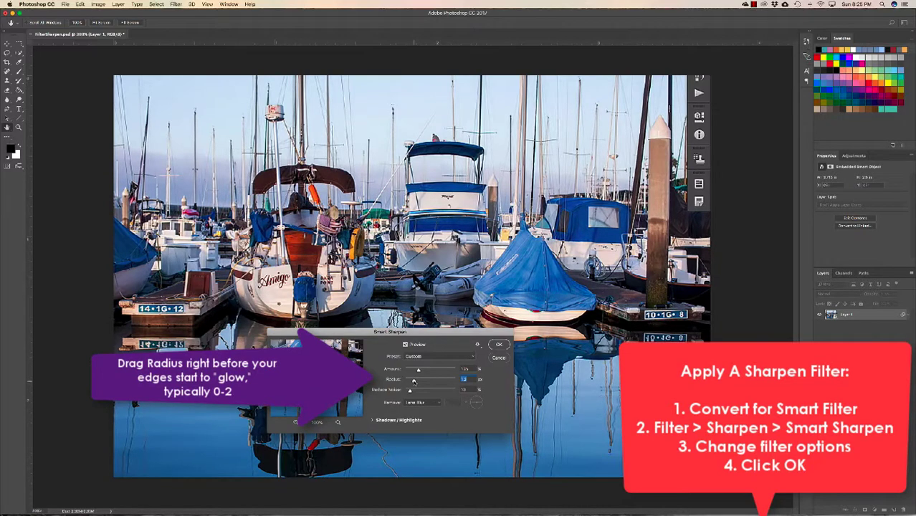
pyautogui.moveTo(419, 370); pyautogui.dragTo(416, 371)
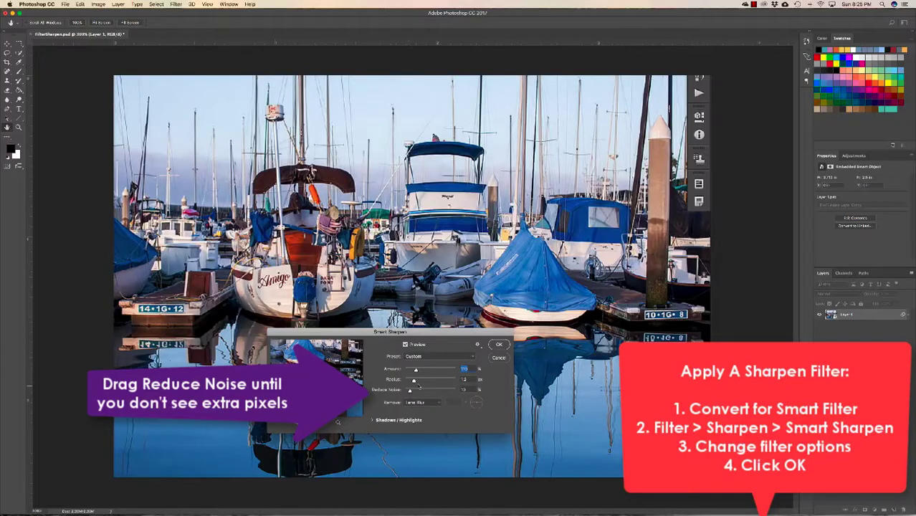
# - Try a much larger sharpening radius together with increasingly strong noise reduction
pyautogui.moveTo(413, 381); pyautogui.dragTo(428, 381)
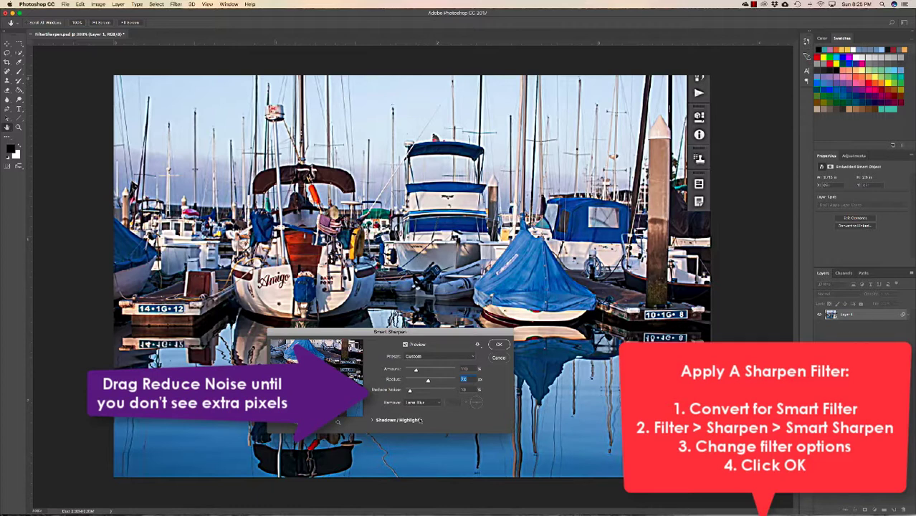
pyautogui.moveTo(410, 391); pyautogui.dragTo(429, 392)
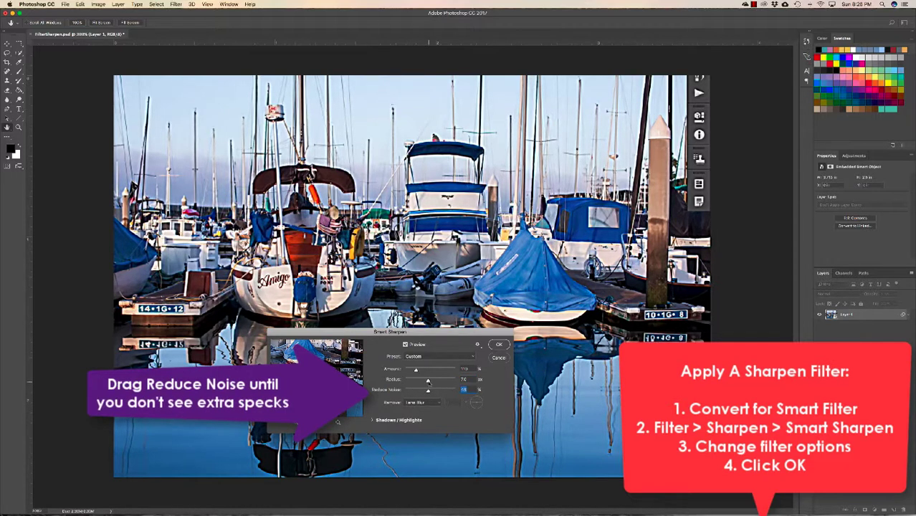
pyautogui.moveTo(428, 380); pyautogui.dragTo(453, 393)
# - Set the sharpening radius to 1.4 px, reduce the noise reduction to a low level, and lower the Amount slightly
pyautogui.click(415, 381)
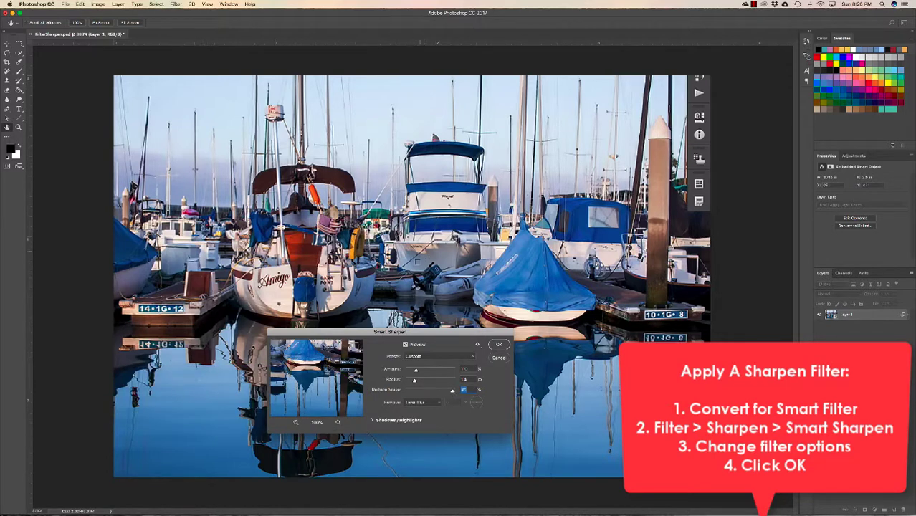
pyautogui.moveTo(452, 392); pyautogui.dragTo(419, 392)
pyautogui.moveTo(416, 370); pyautogui.dragTo(414, 371)
# - Apply Smart Sharpen after comparing the preview off and on, and reopen the smart filter to check its settings
pyautogui.click(405, 345)
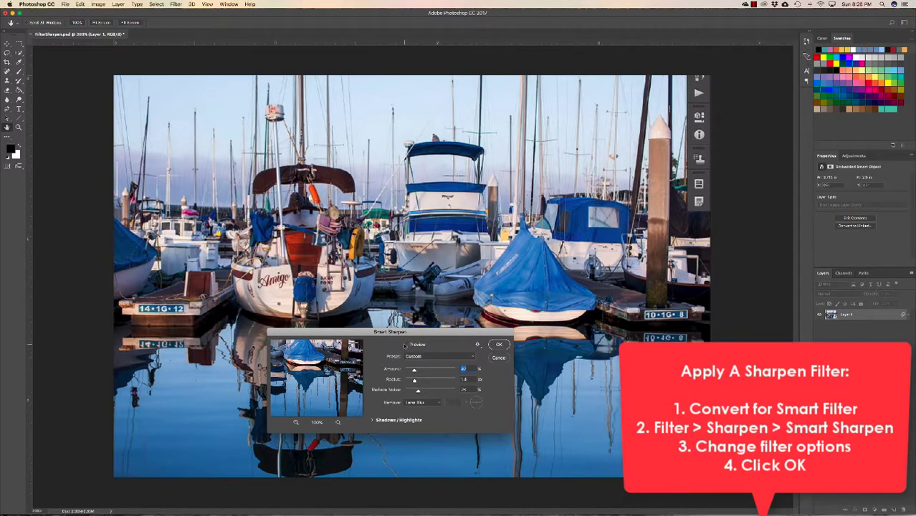
pyautogui.click(405, 345)
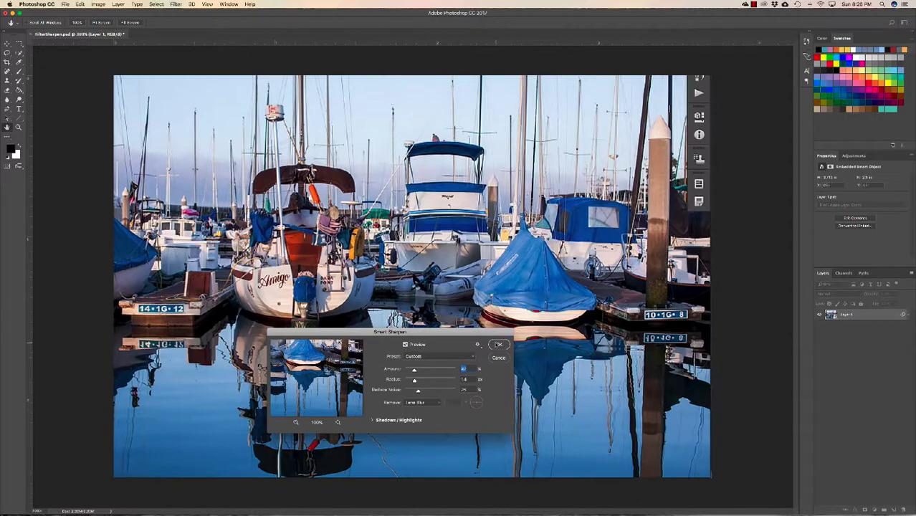
pyautogui.click(499, 345)
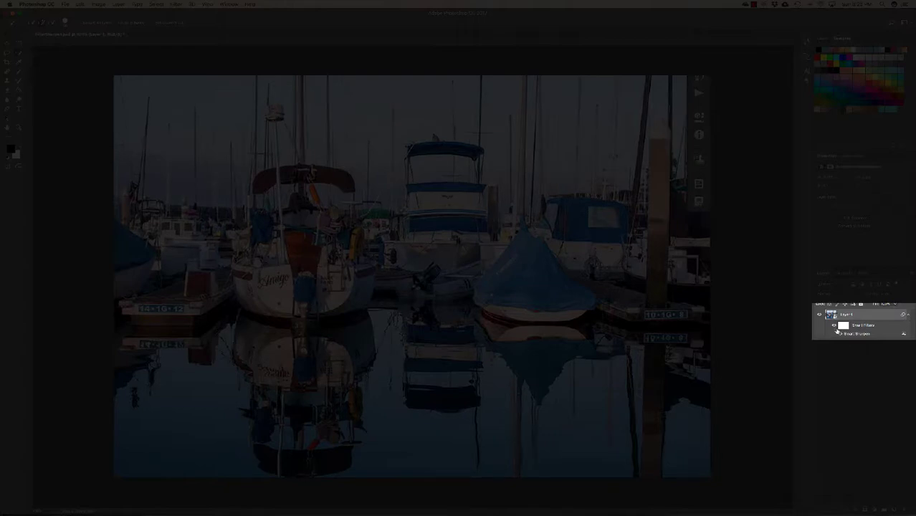
pyautogui.doubleClick(840, 334)
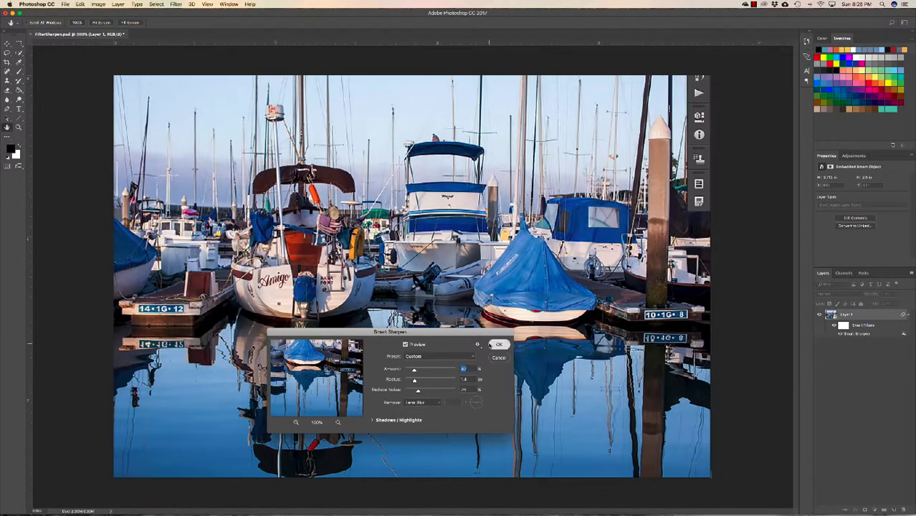
pyautogui.click(491, 345)
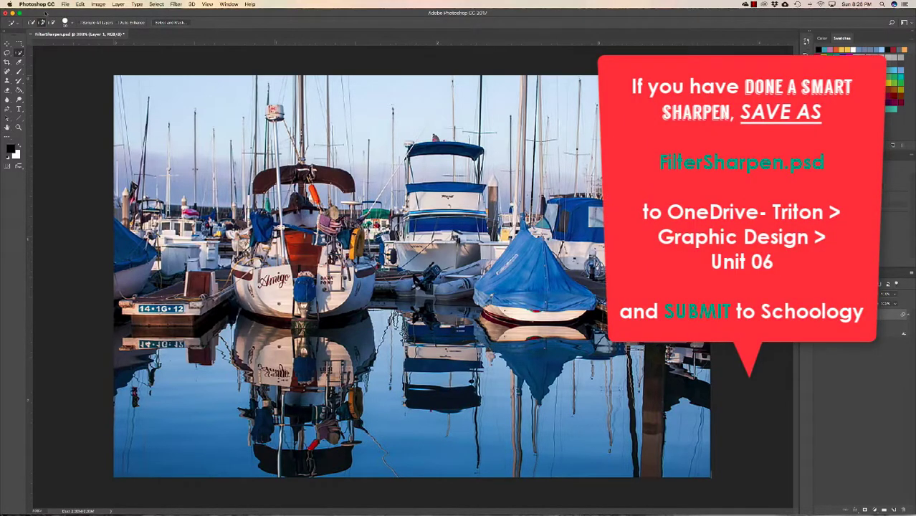
# - Save the image over FilterSharpen.psd in the Unit 06 folder in Photoshop format, with Layers and Maximize Compatibility enabled
pyautogui.click(64, 4)
pyautogui.click(86, 80)
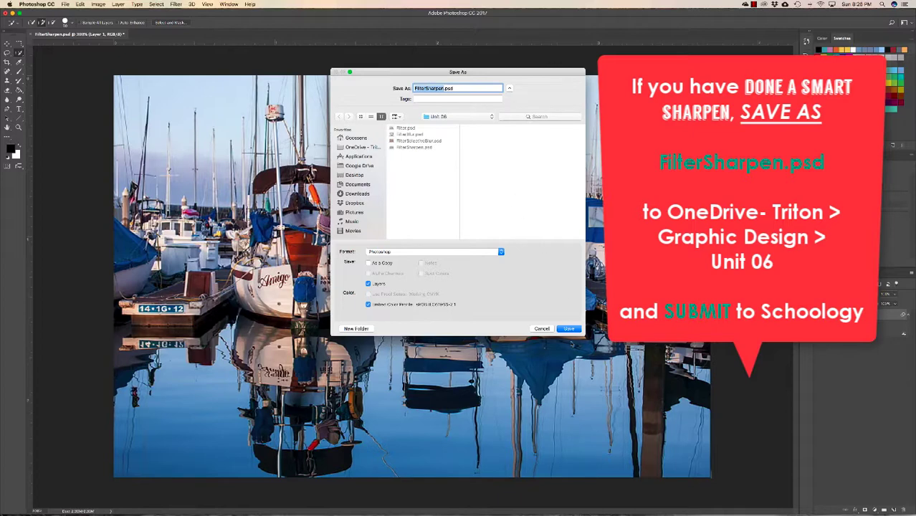
pyautogui.click(567, 330)
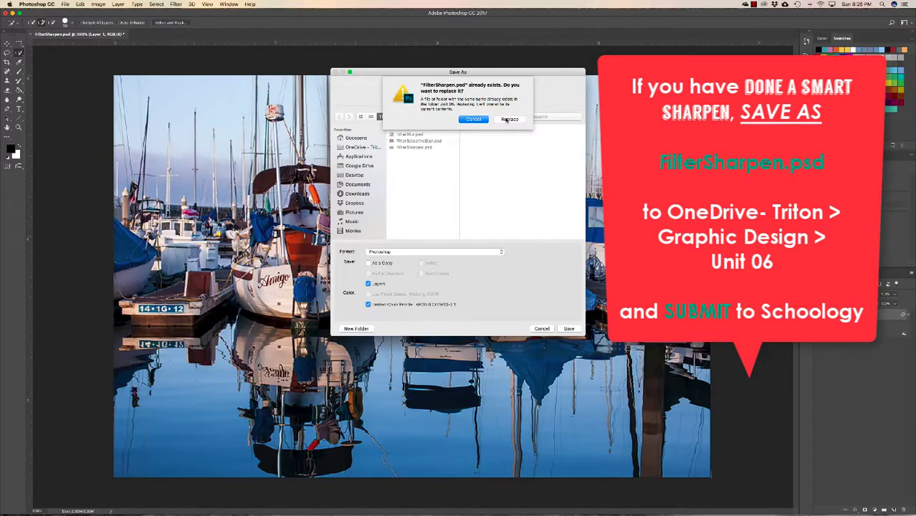
pyautogui.click(508, 120)
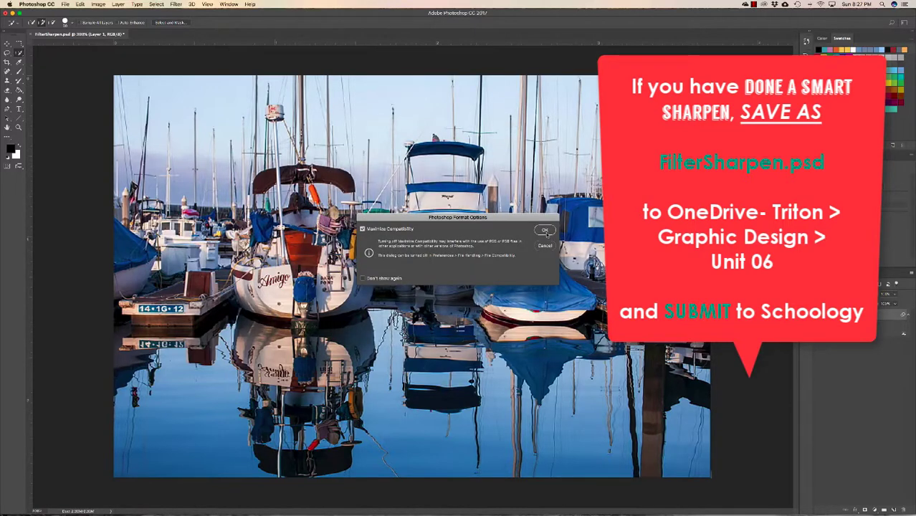
pyautogui.click(545, 231)
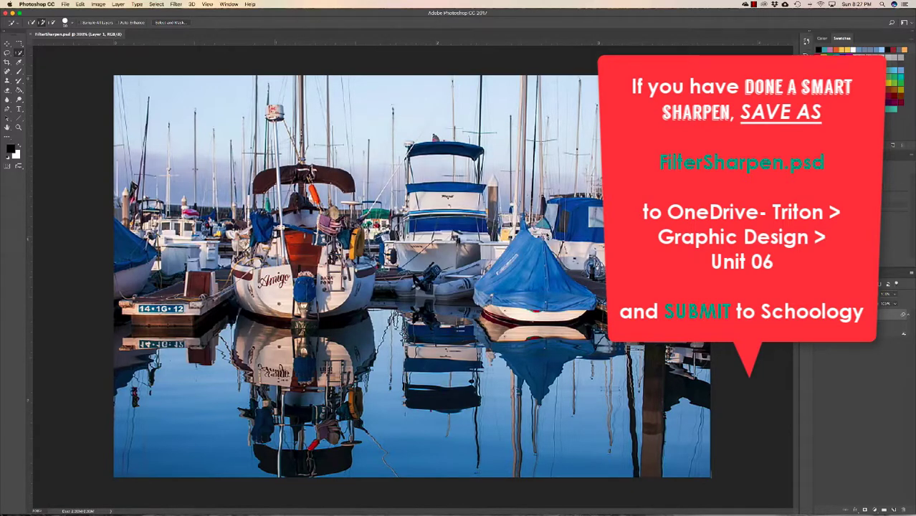